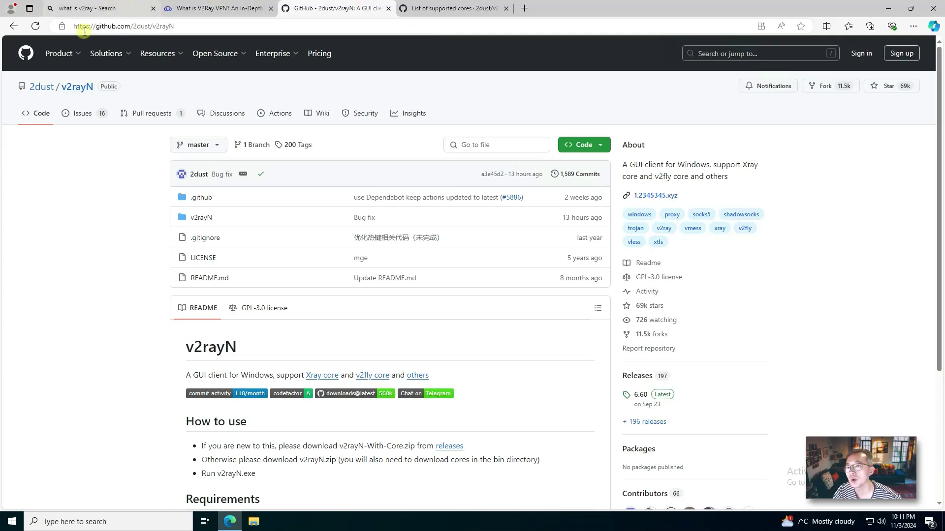
Step: Switch to the Bing 'what is v2ray' search results tab
click(110, 10)
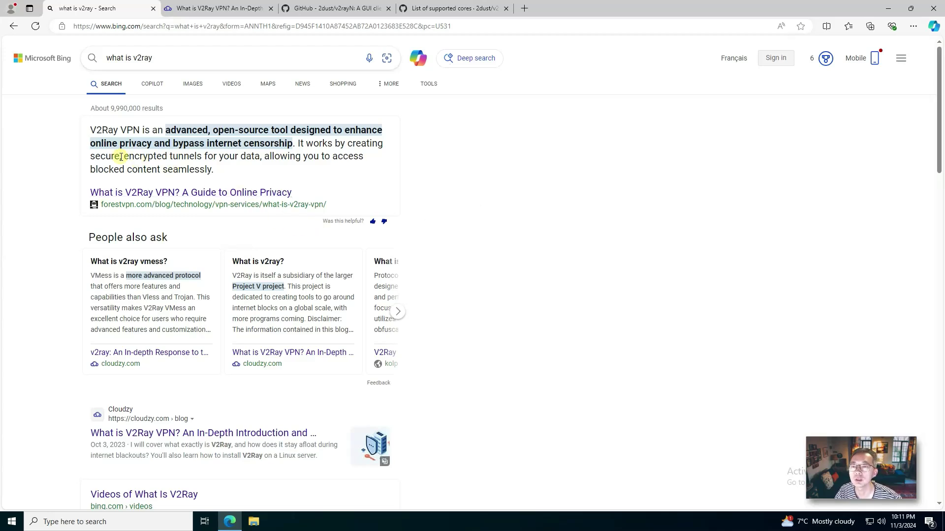
Step: Highlight 'encrypted tunnels' in Bing's answer, then return to the 2dust/v2rayN GitHub tab
drag(121, 156, 201, 156)
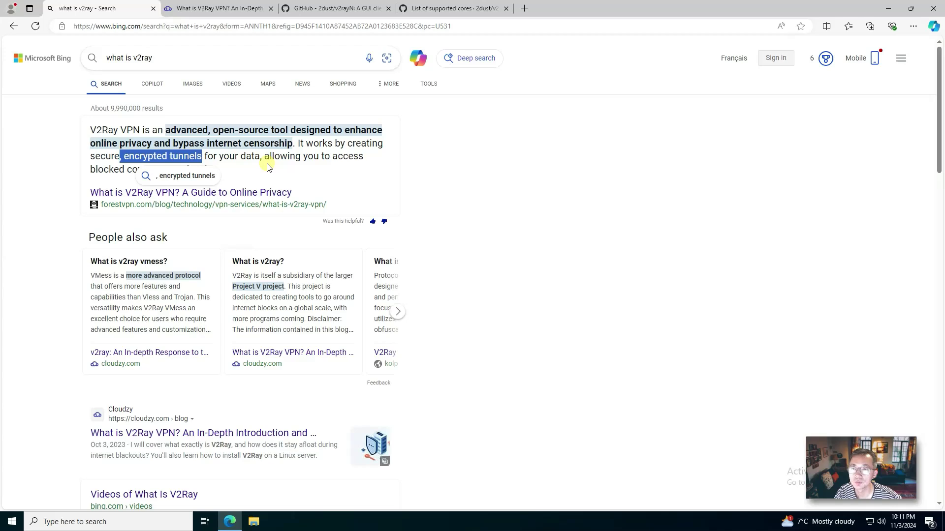
click(107, 176)
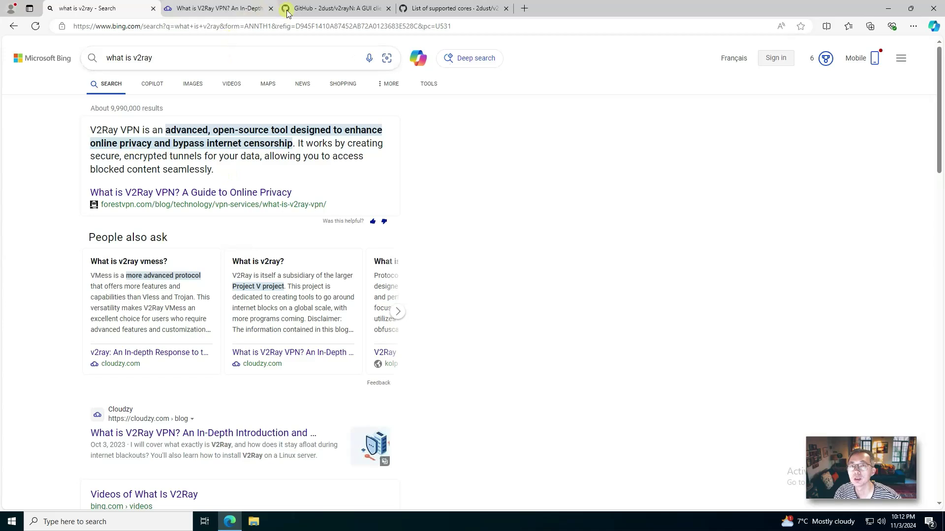
click(311, 8)
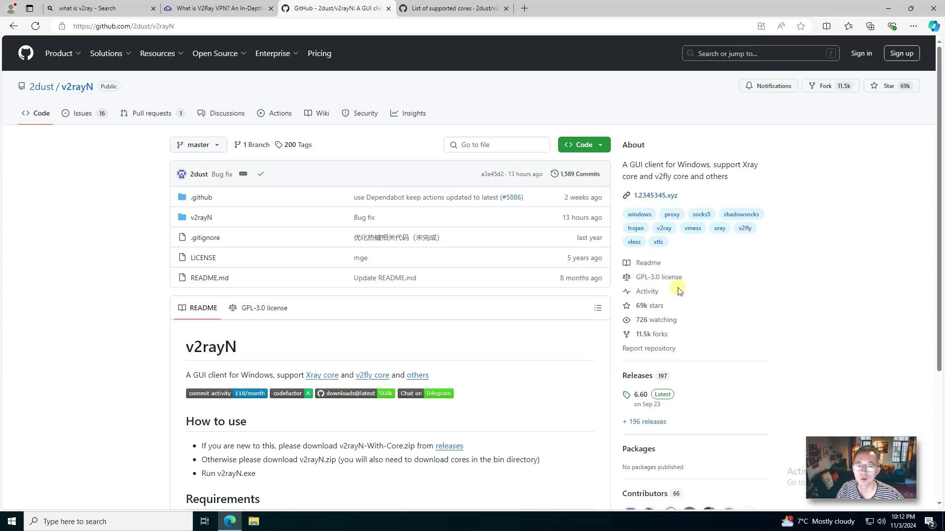
Step: Bring up the v2rayN wiki's 'List of supported cores' page and scroll through it
click(444, 10)
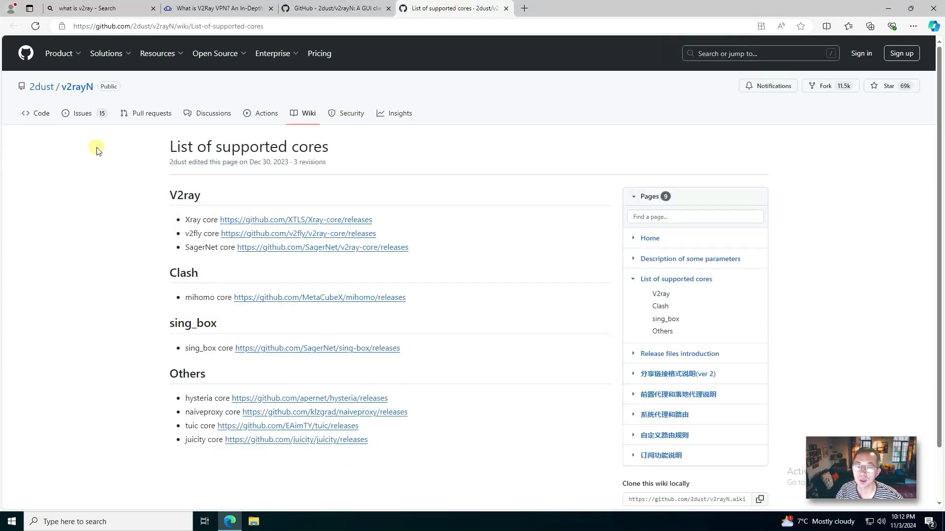
scroll(442, 372, down, 1)
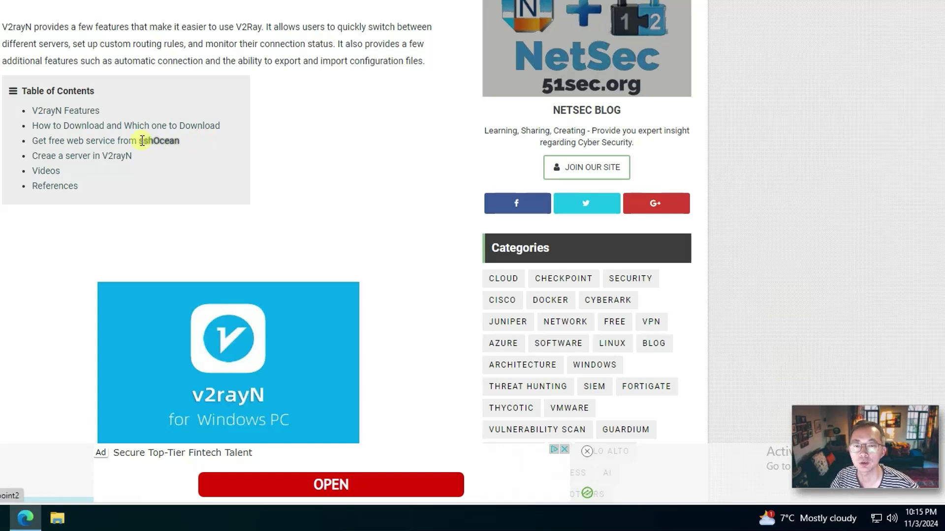
Step: Highlight 'sshOcean' and 'Creae a server in V2rayN' in the 51sec.org article's table of contents
drag(140, 141, 187, 147)
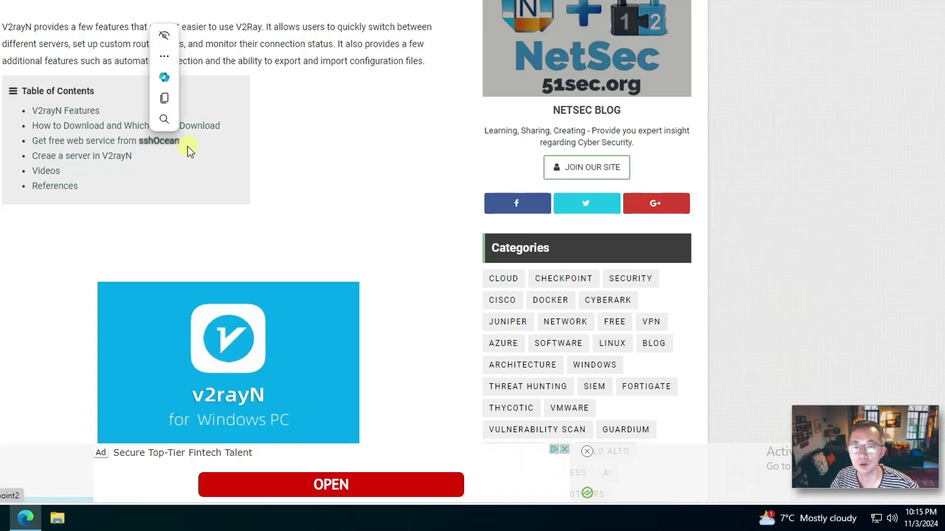
click(216, 150)
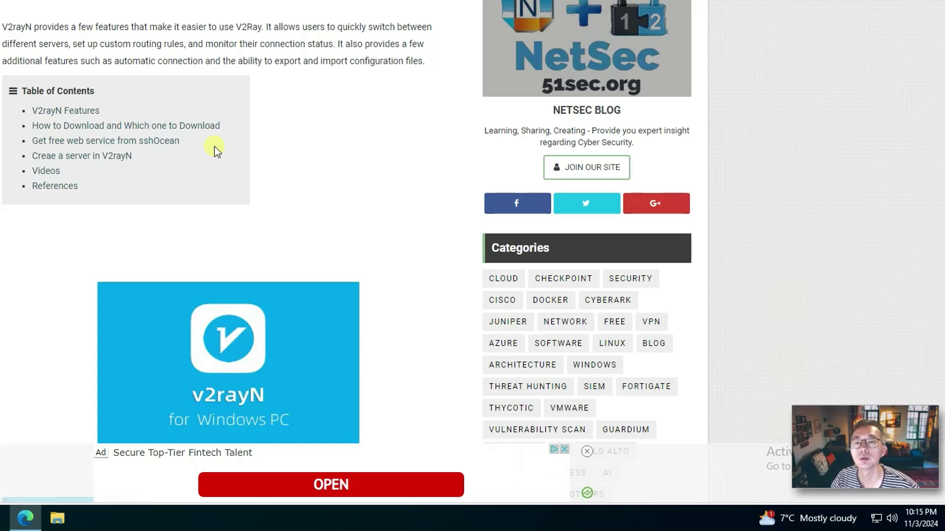
triple_click(31, 153)
click(254, 182)
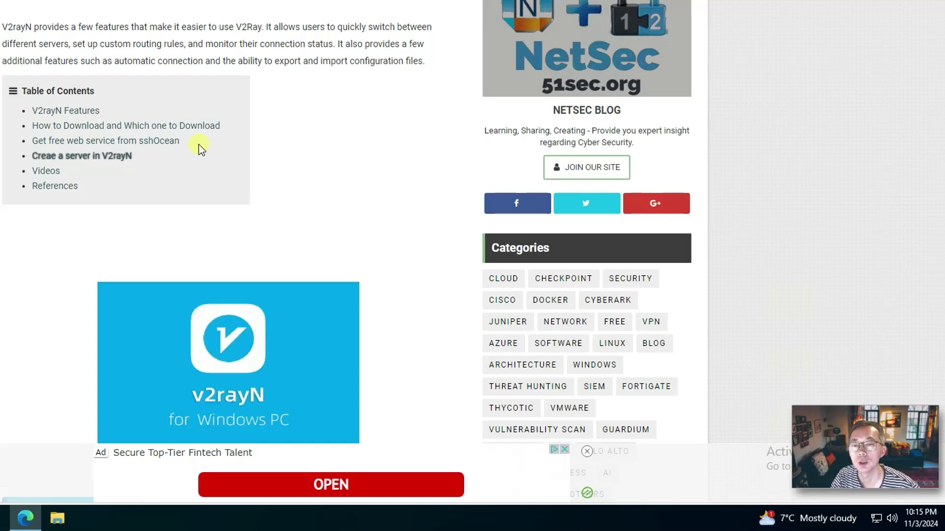
drag(197, 144, 136, 140)
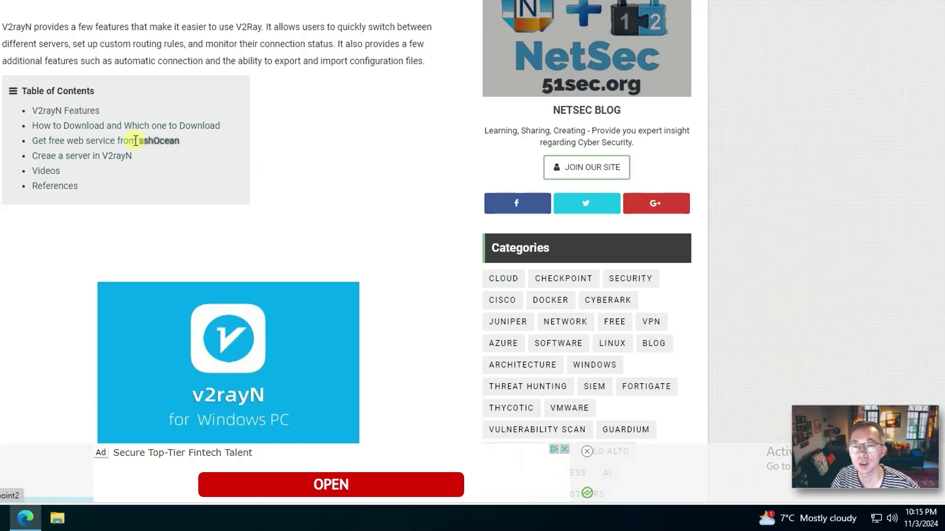
click(201, 142)
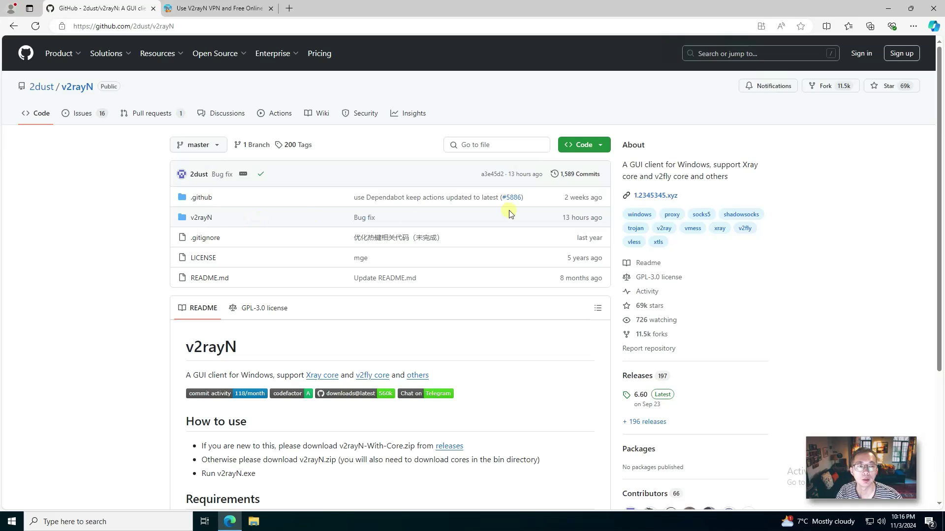
Step: Download v2rayN-windows-64-SelfContained-With-Core.7z from release 7.0.6 and show it in its folder
scroll(707, 328, down, 1)
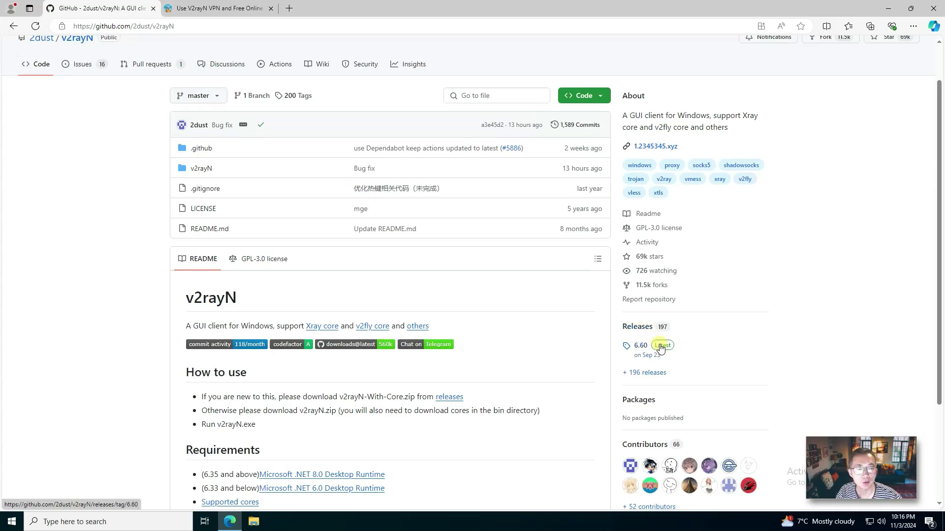
click(649, 329)
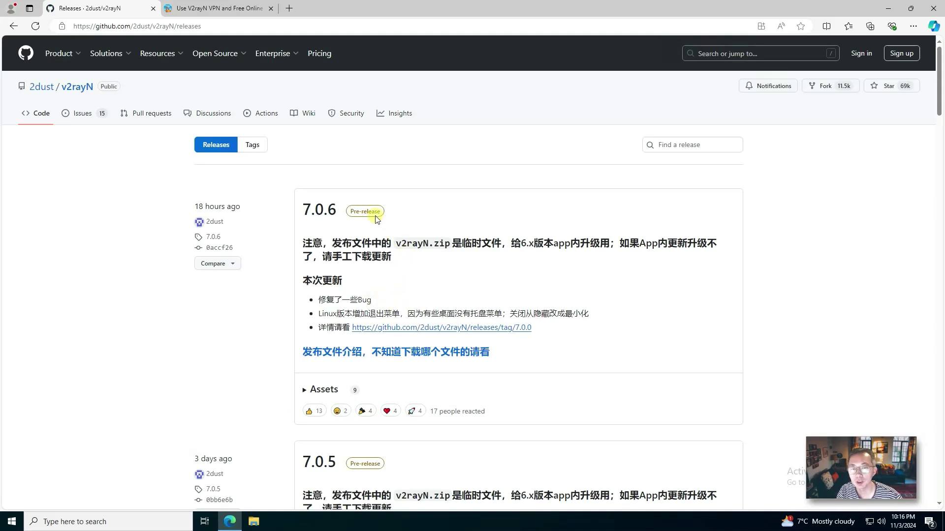
click(315, 213)
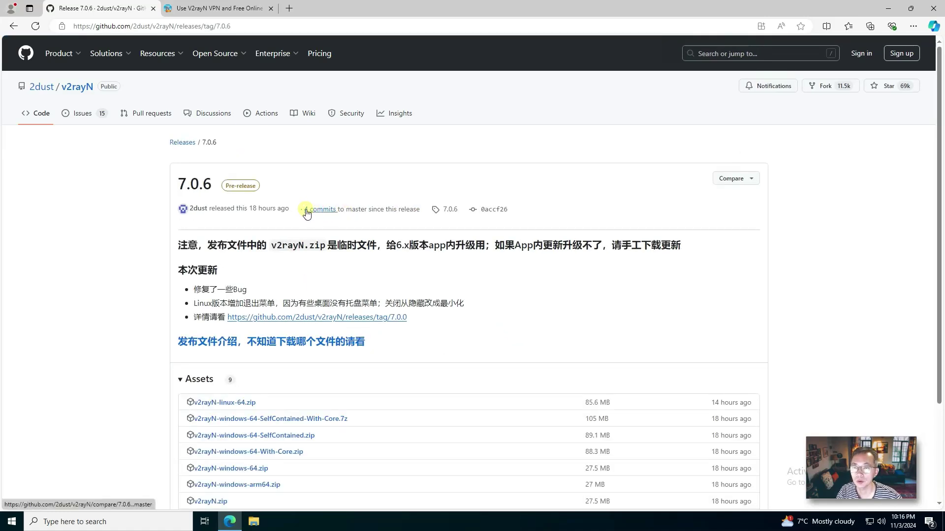
scroll(305, 210, down, 3)
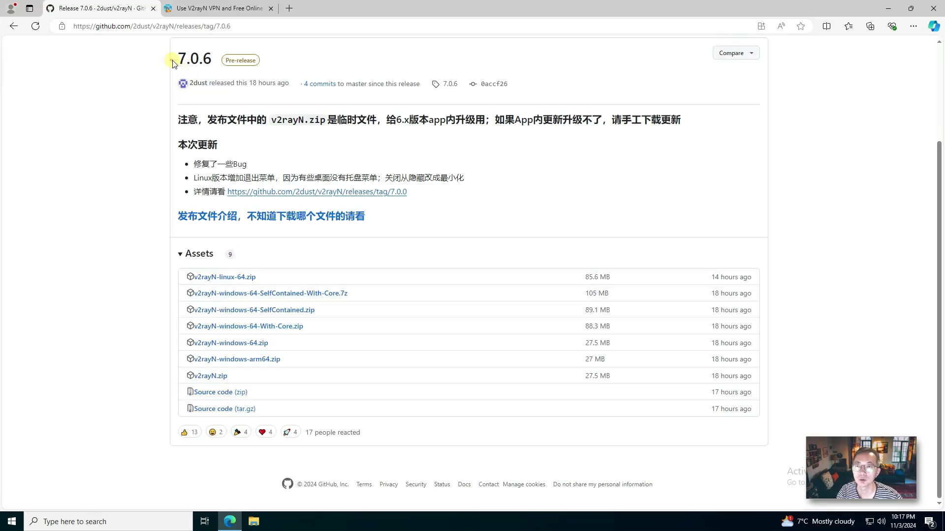
drag(172, 64, 210, 59)
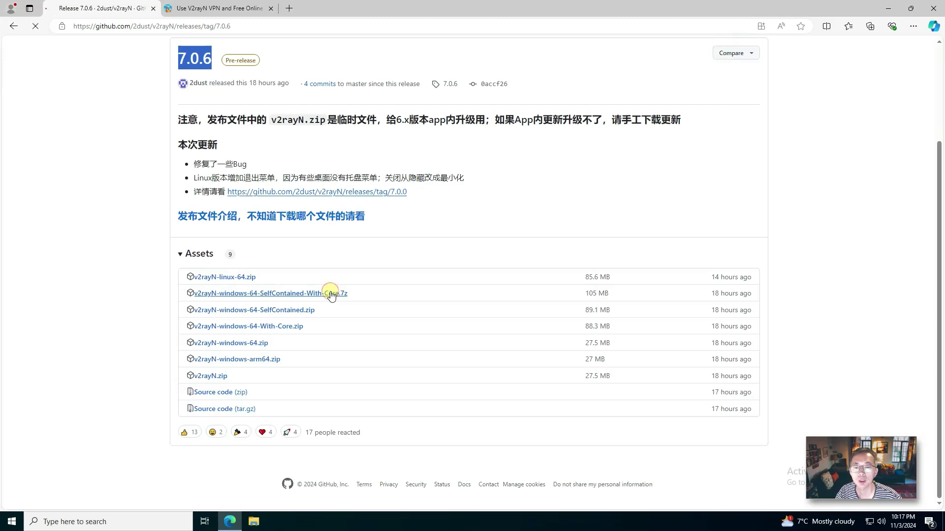
click(331, 293)
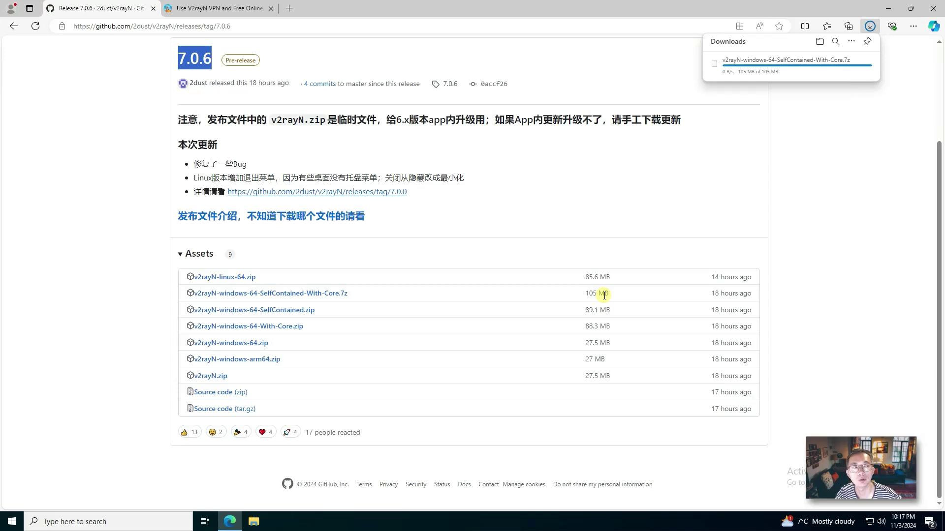
click(835, 64)
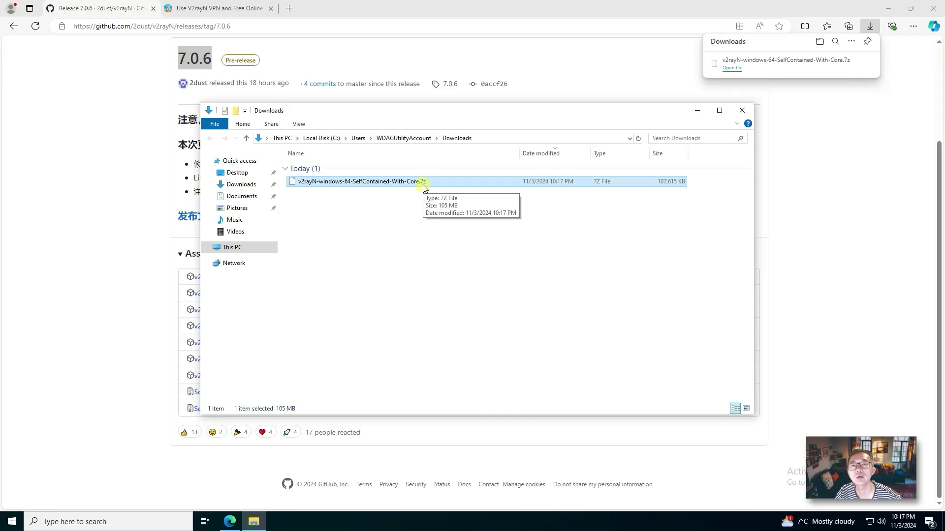
Step: Search '7z download' and download the 64-bit Windows installer from 7-zip.org
click(288, 8)
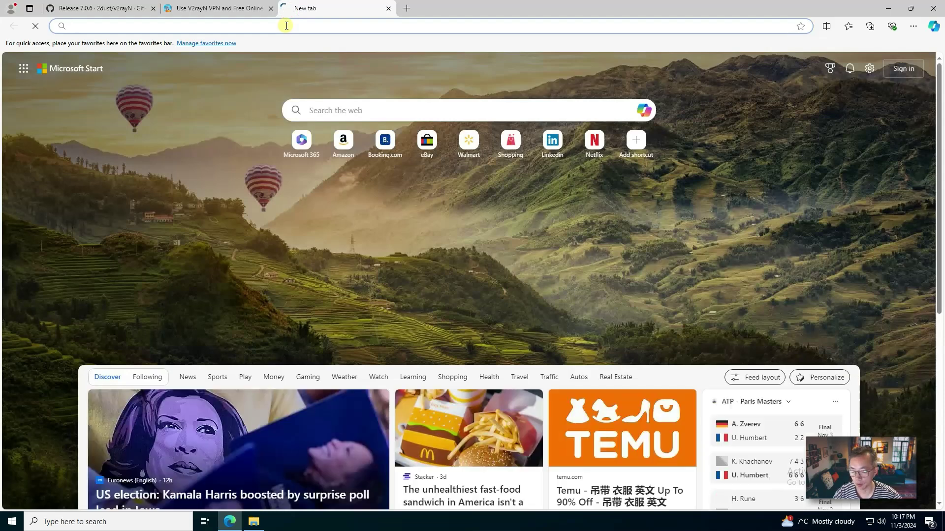
text(7z download)
key(Return)
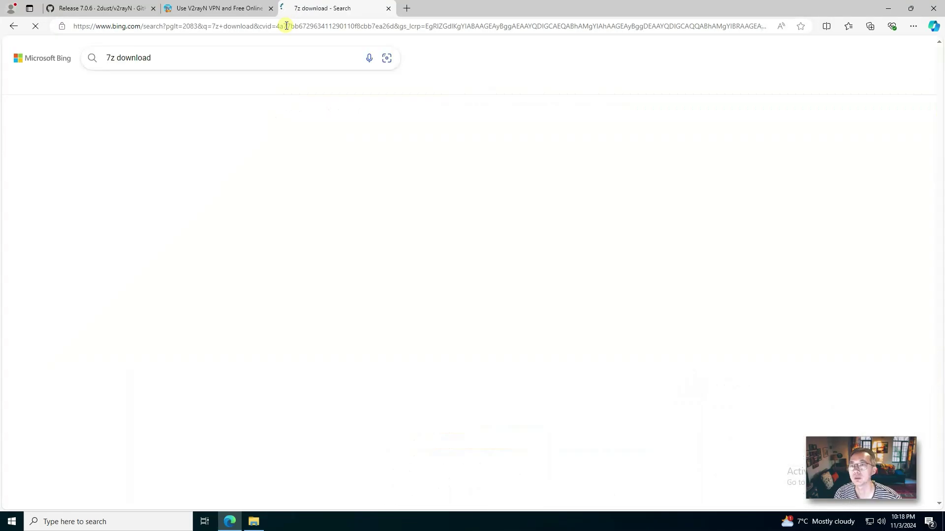
click(135, 246)
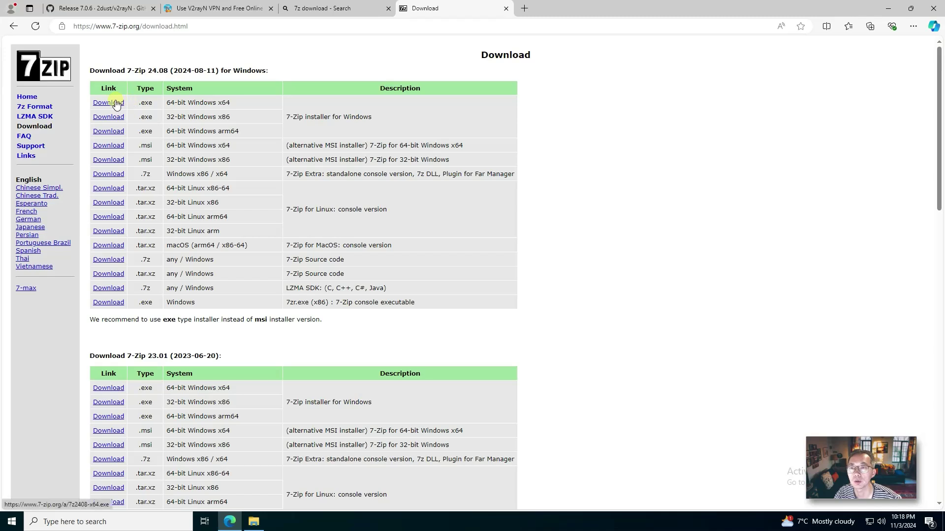
click(114, 103)
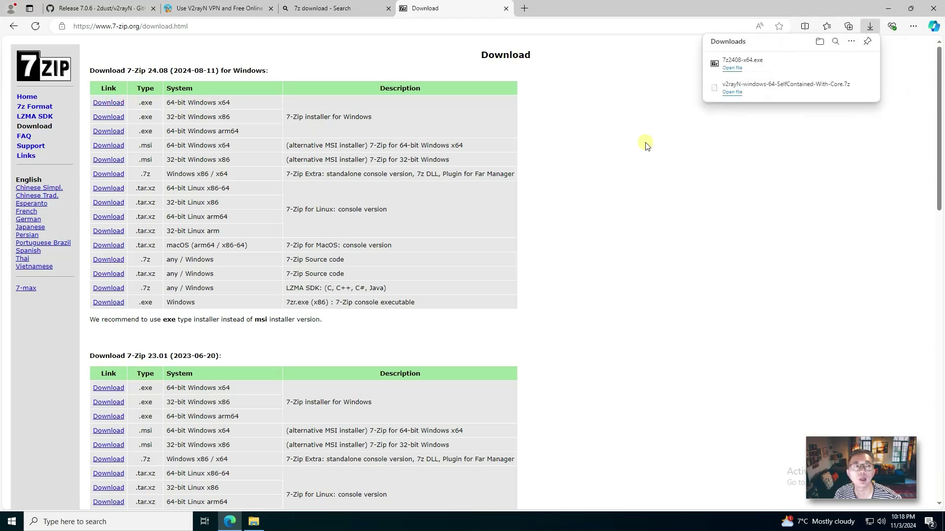
Step: Install 7-Zip 24.08 into the default folder and return to the Downloads folder
click(738, 69)
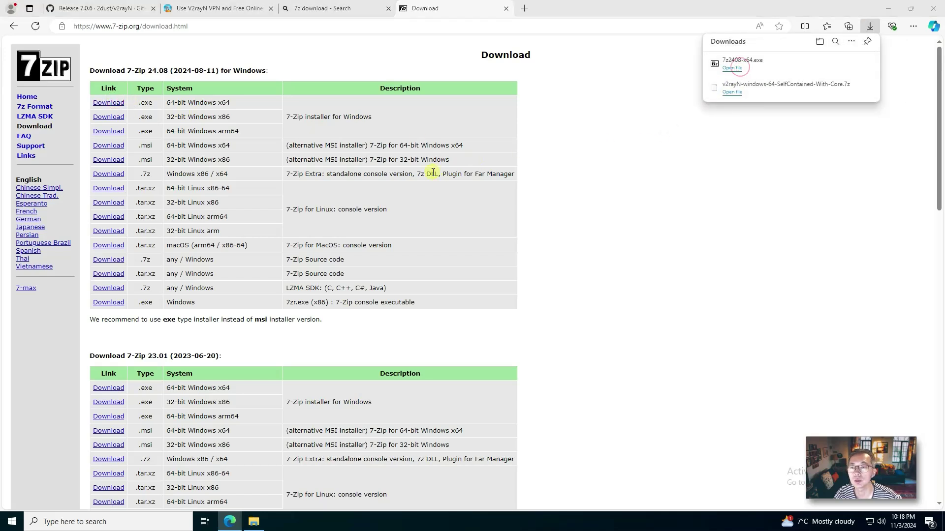
click(468, 292)
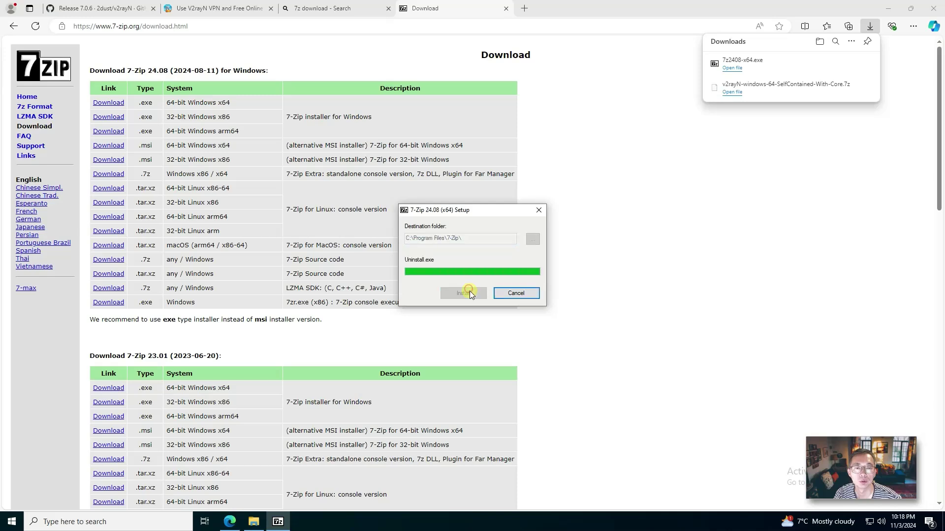
click(462, 292)
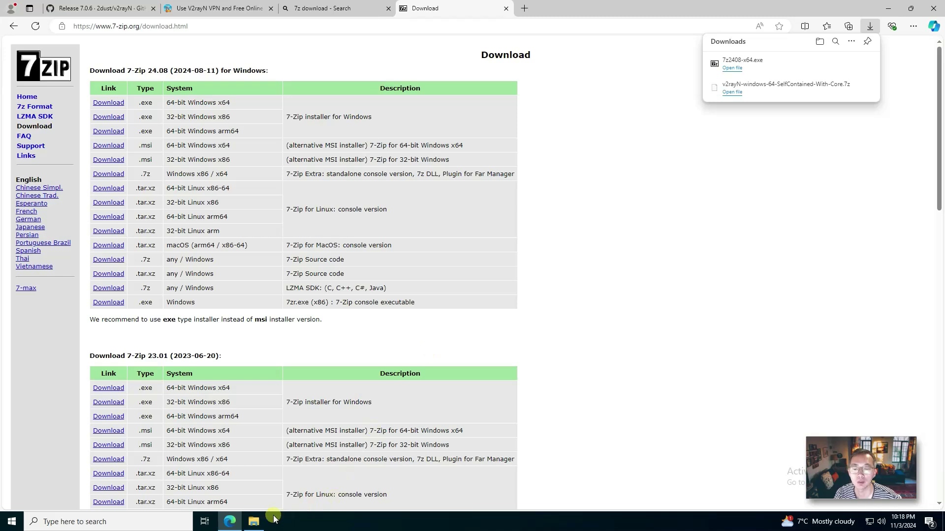
click(259, 521)
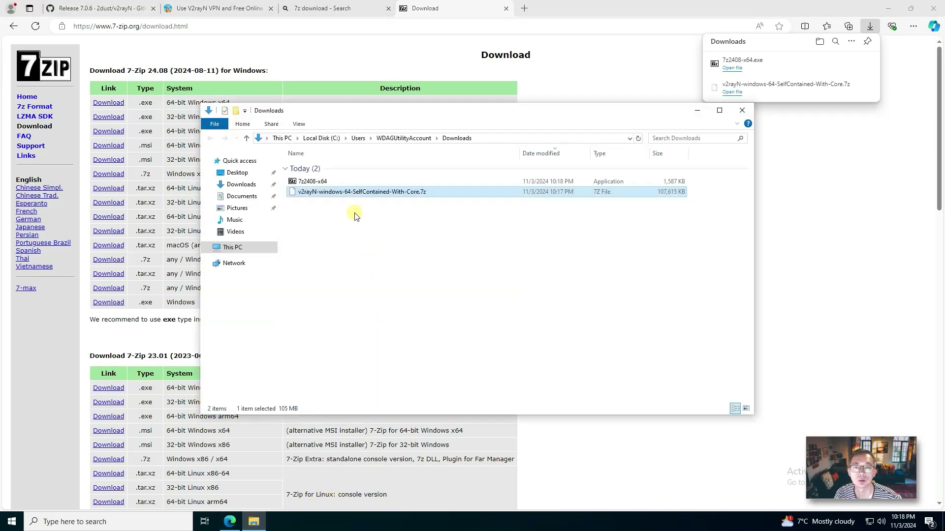
Step: Extract the v2rayN .7z into its own folder with 7-Zip and launch v2rayN.exe
right_click(378, 196)
mouse_move(400, 211)
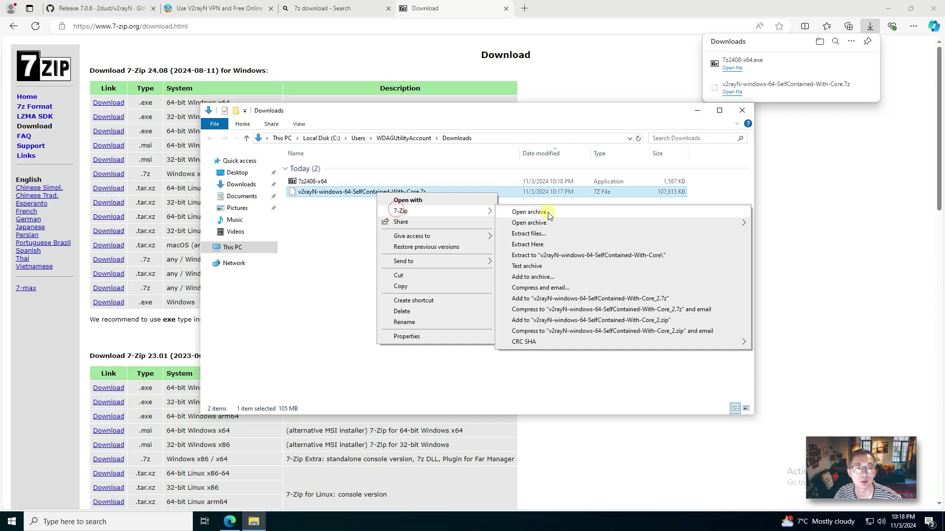
click(545, 255)
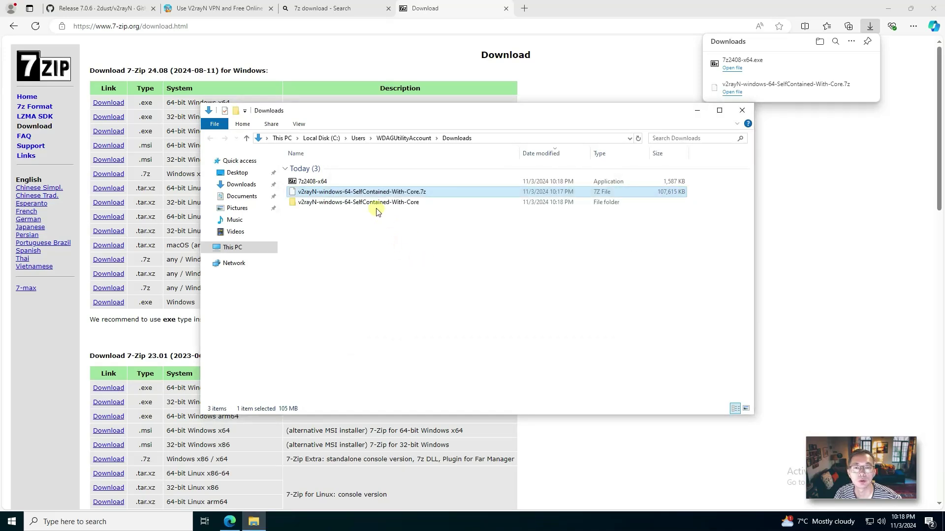
double_click(351, 202)
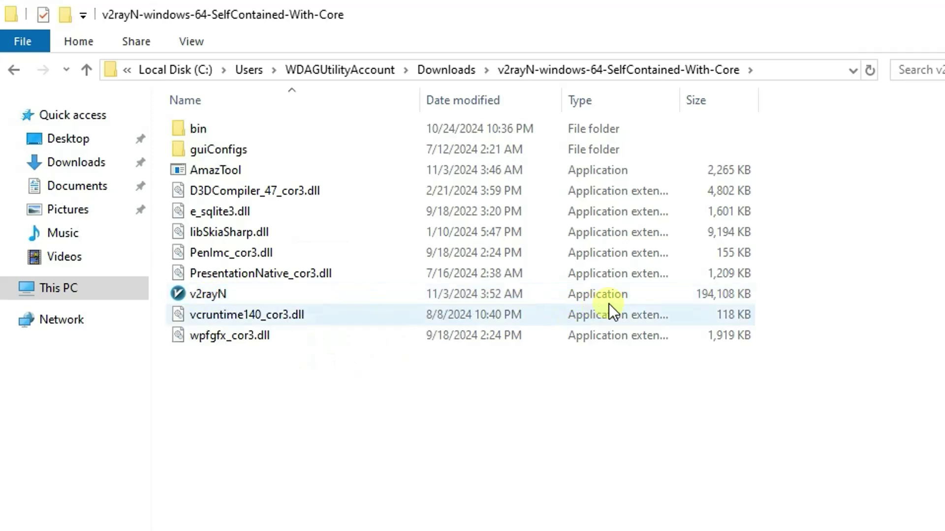
double_click(259, 295)
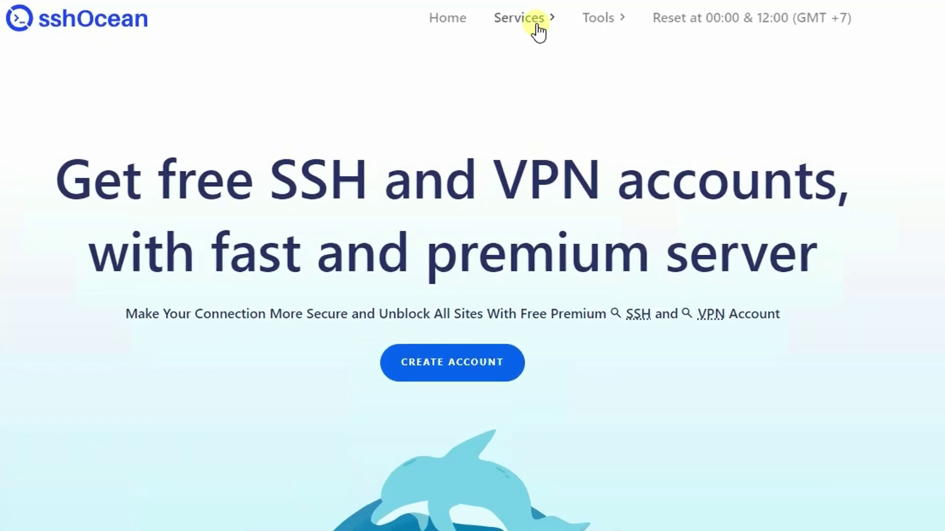
Step: Go to sshOcean's V2Ray VLESS page, dismiss the ad, and scroll down to the country cards
click(537, 24)
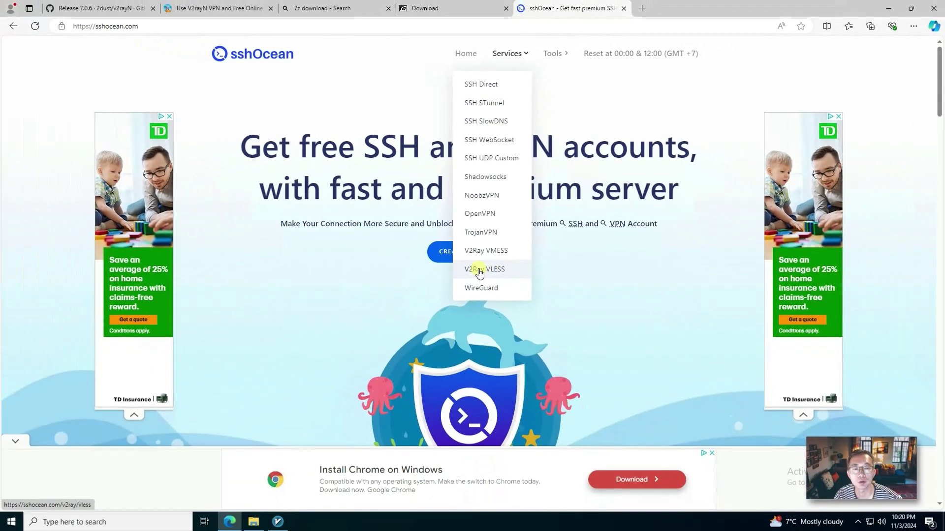
click(503, 400)
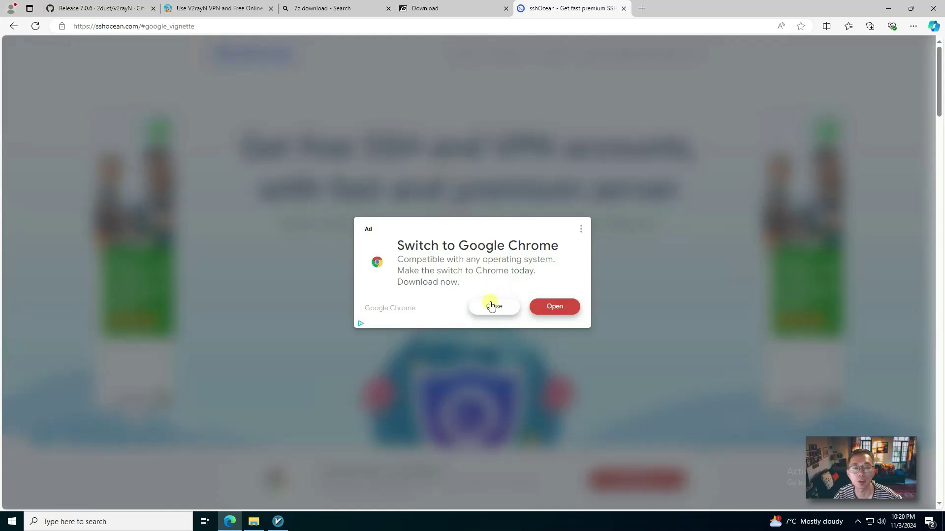
click(491, 303)
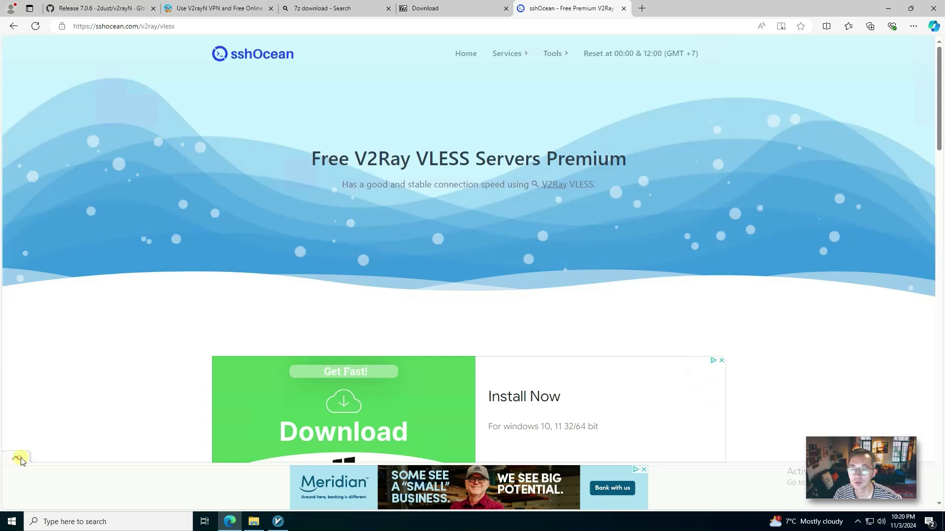
scroll(598, 266, down, 5)
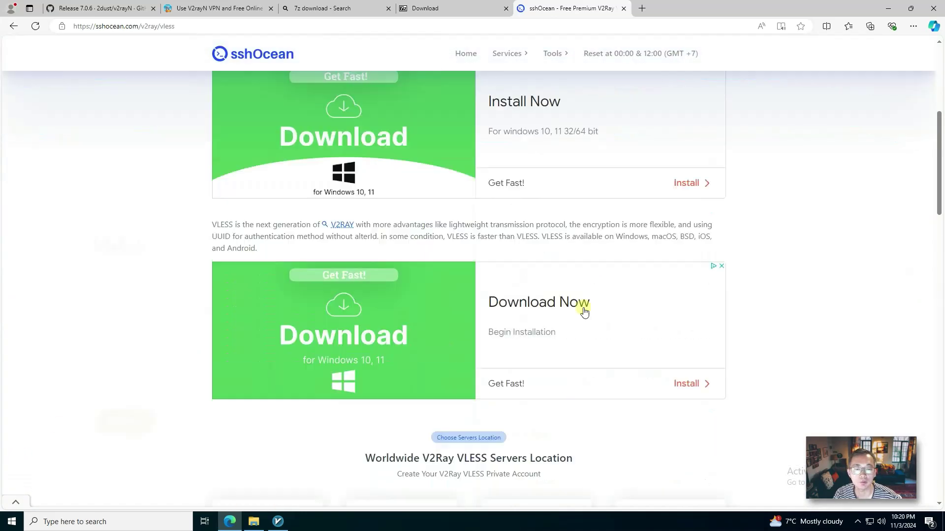
scroll(584, 313, down, 5)
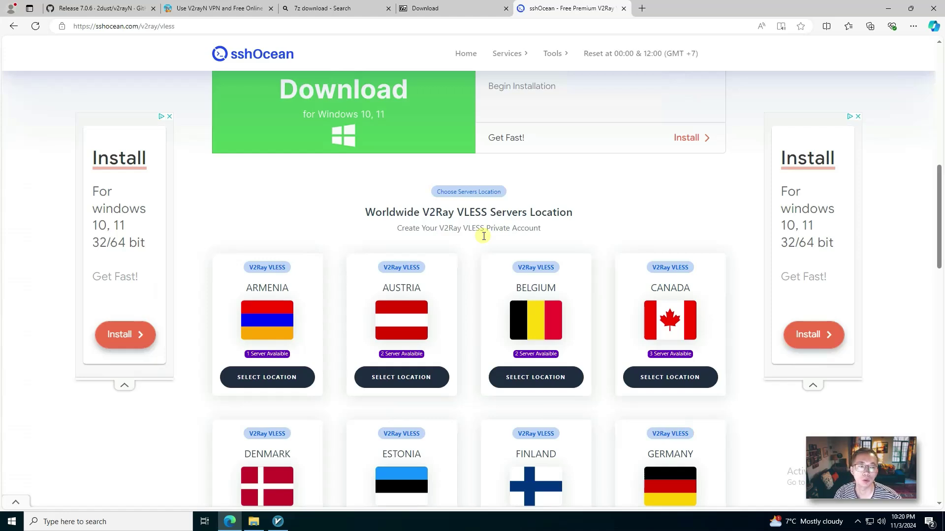
scroll(394, 246, down, 1)
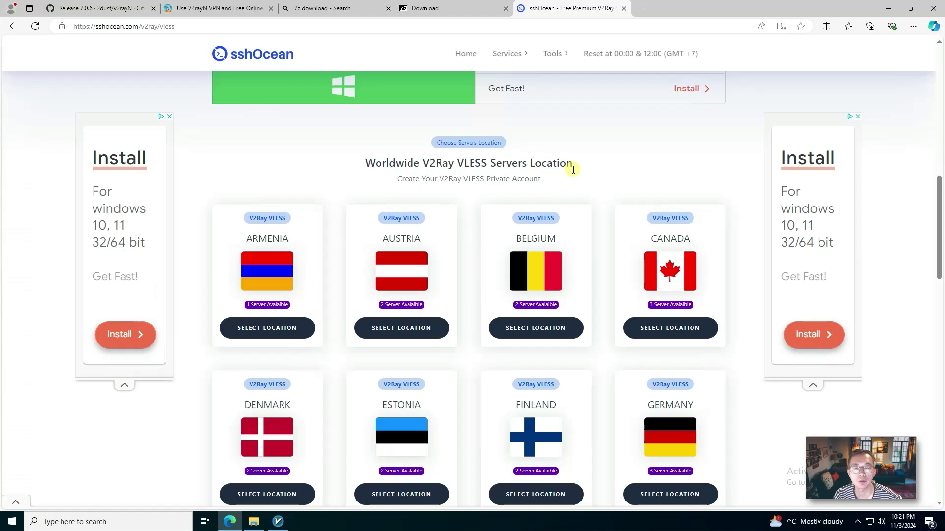
scroll(337, 342, down, 5)
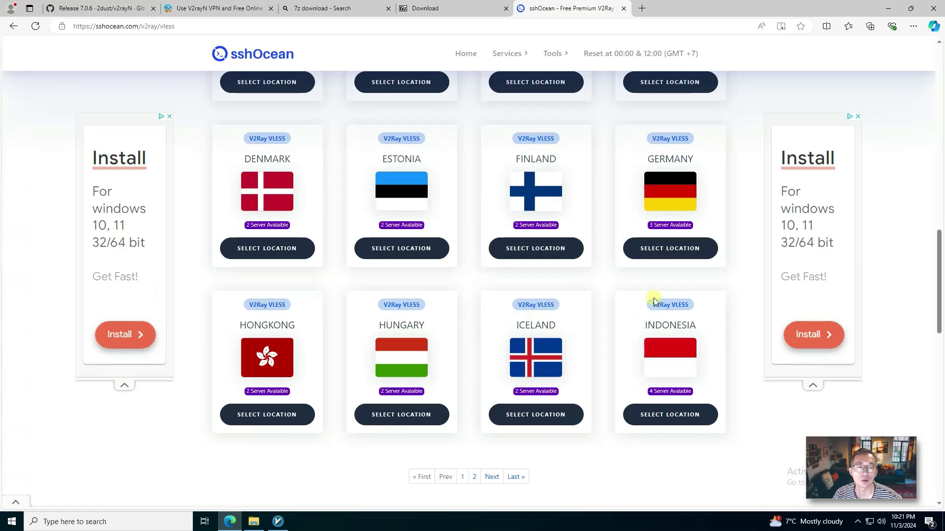
scroll(689, 335, down, 1)
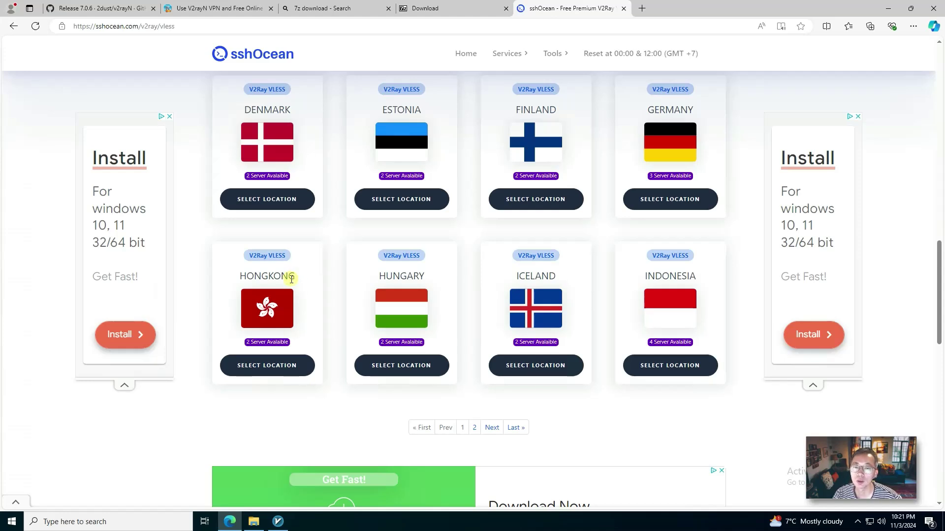
Step: Choose the Hongkong location and inspect VLESS HK 1's latency and host name
click(288, 367)
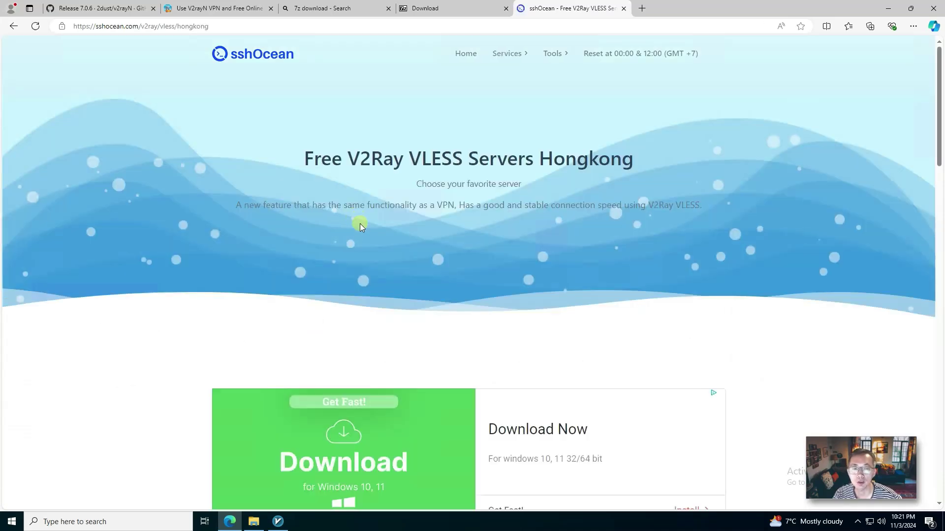
scroll(357, 224, down, 5)
scroll(358, 240, down, 6)
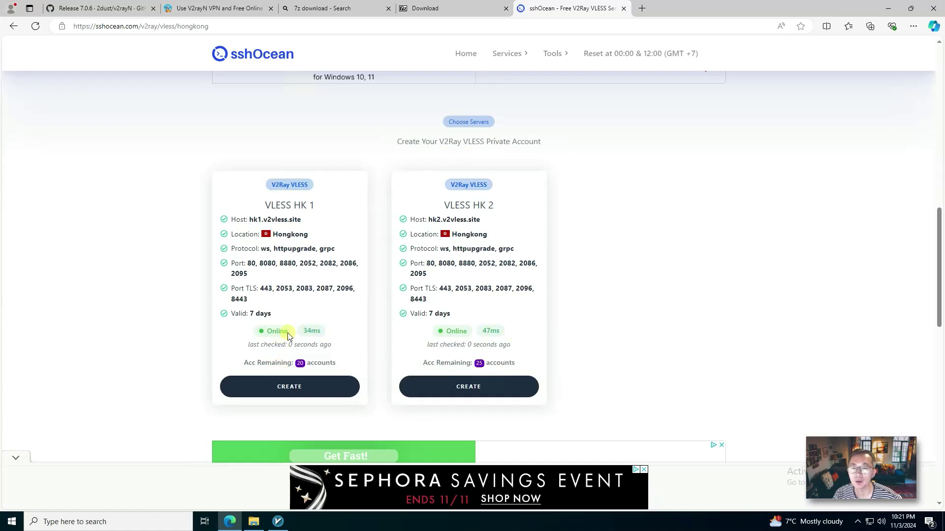
double_click(323, 334)
click(329, 337)
double_click(305, 330)
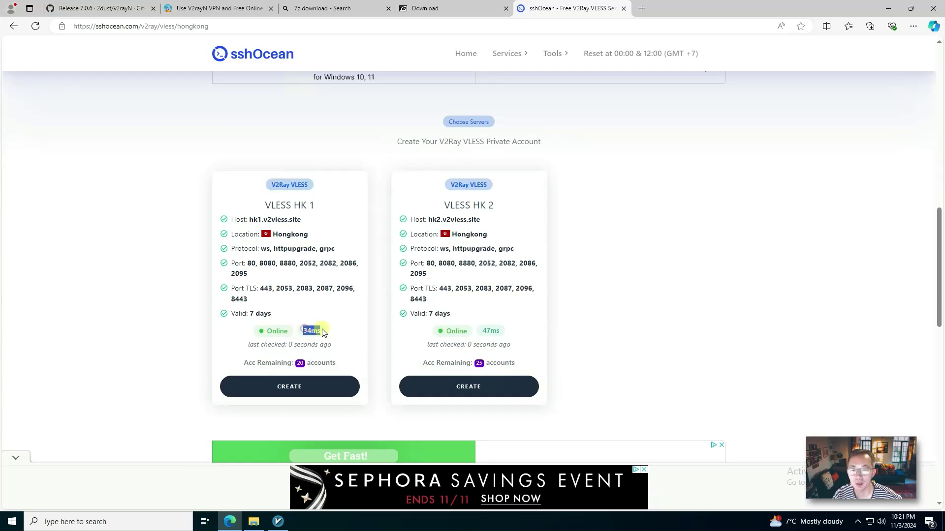
click(321, 335)
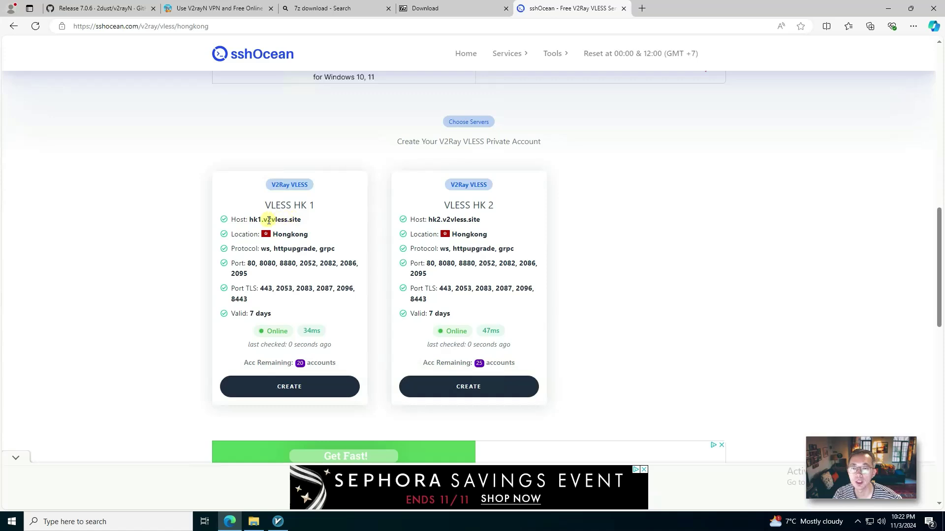
drag(249, 218, 301, 219)
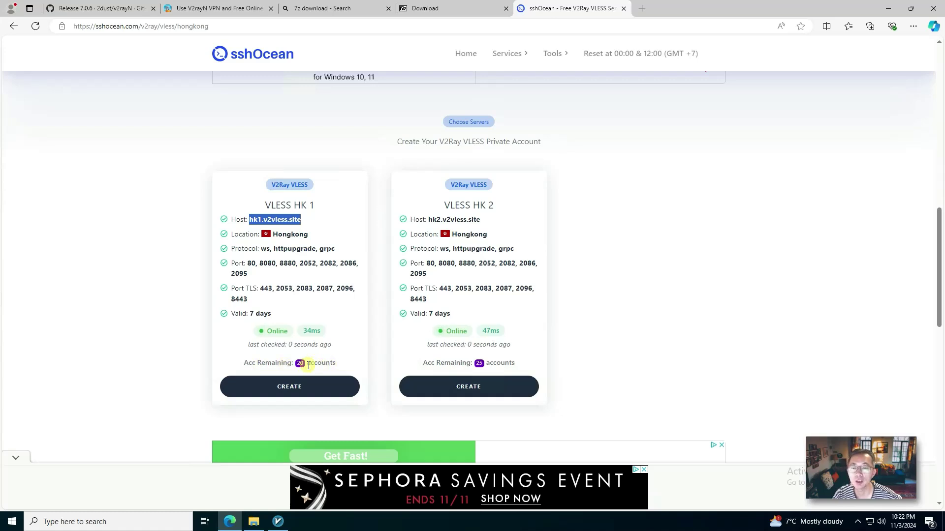
Step: Start an account on VLESS HK 1 and enter an e-mail address as the username
click(293, 387)
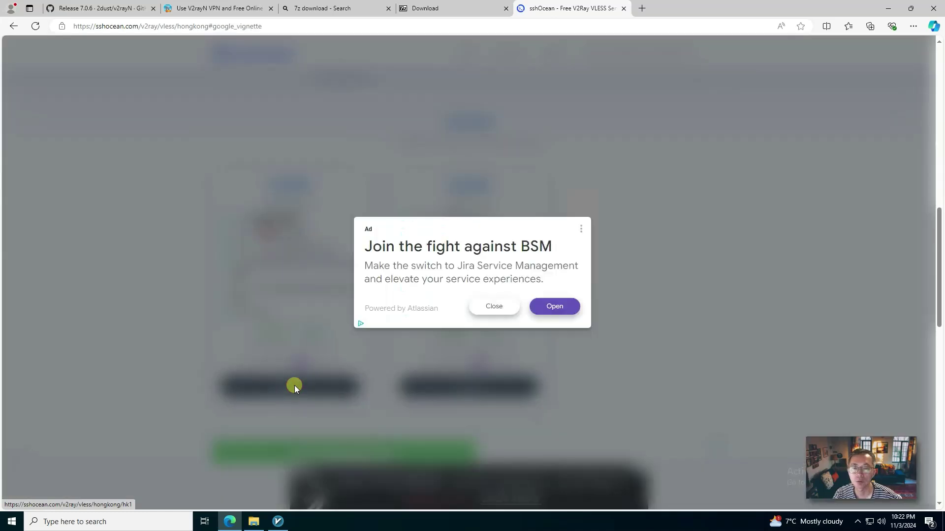
click(501, 307)
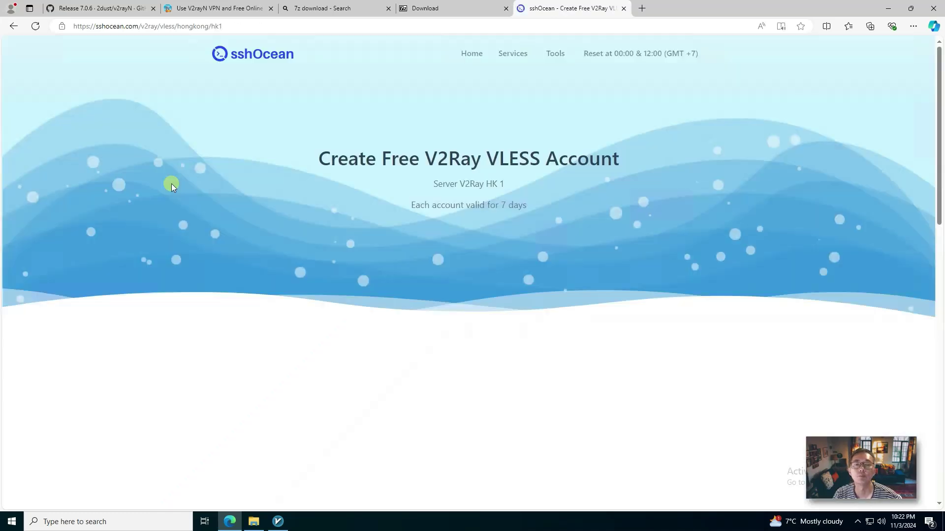
scroll(362, 249, down, 10)
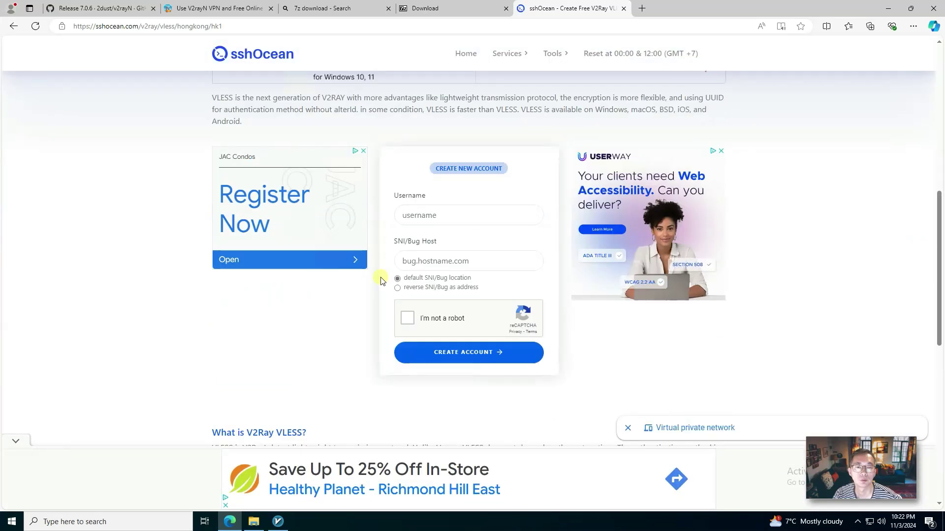
click(429, 212)
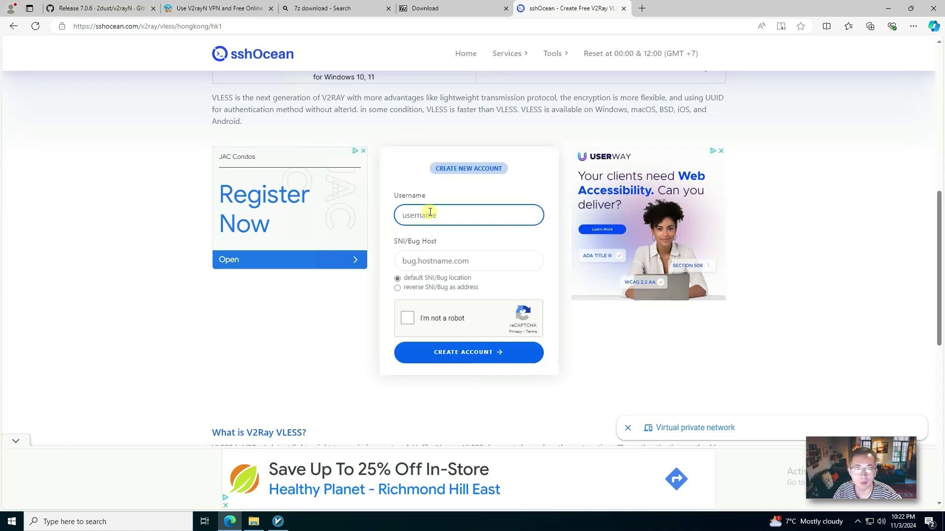
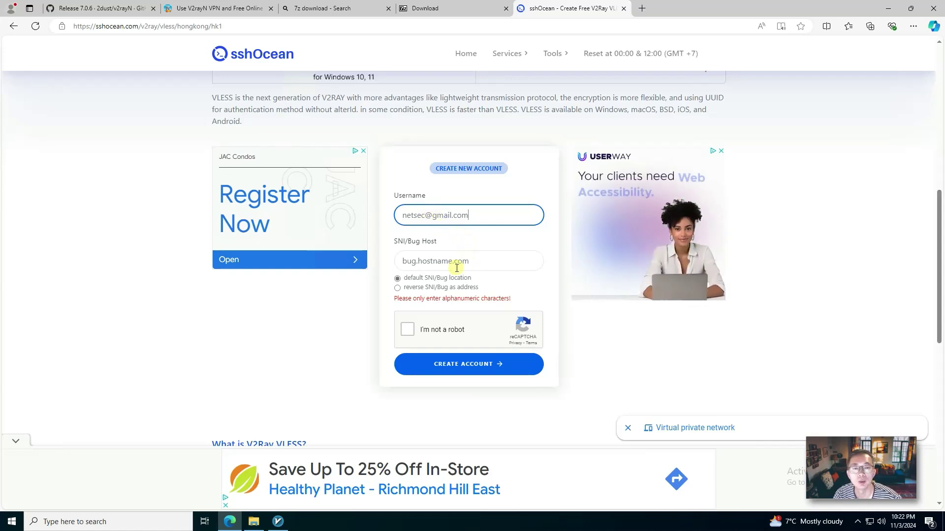
Step: Pass the bicycle image reCAPTCHA and submit the account form
click(408, 330)
click(453, 280)
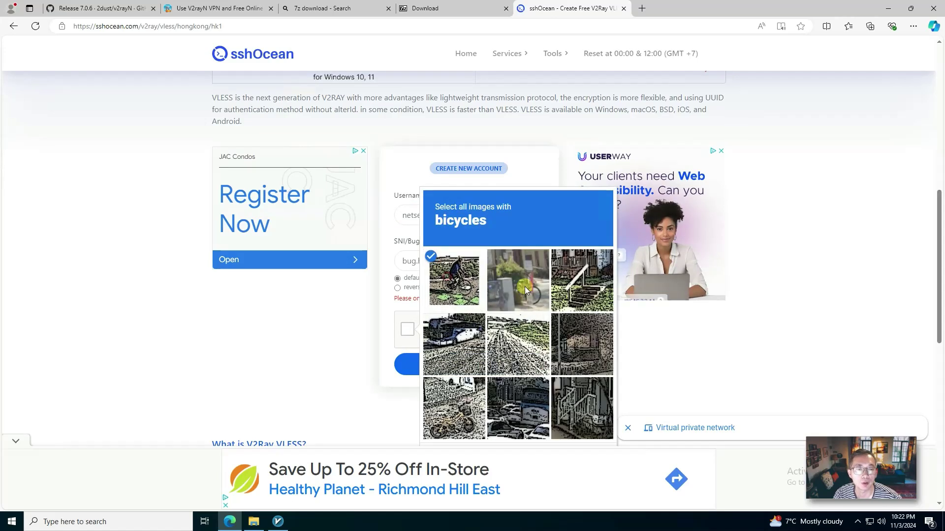
click(525, 287)
click(446, 416)
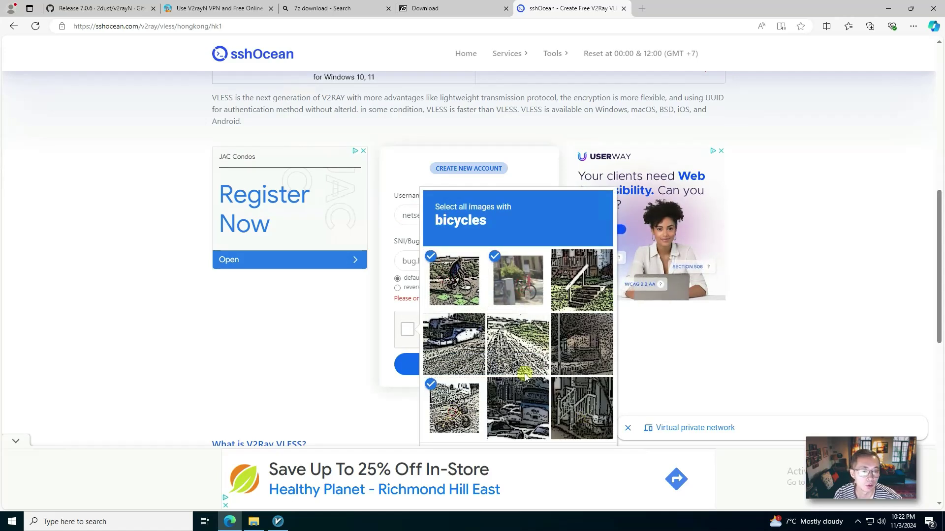
scroll(529, 344, down, 1)
click(583, 408)
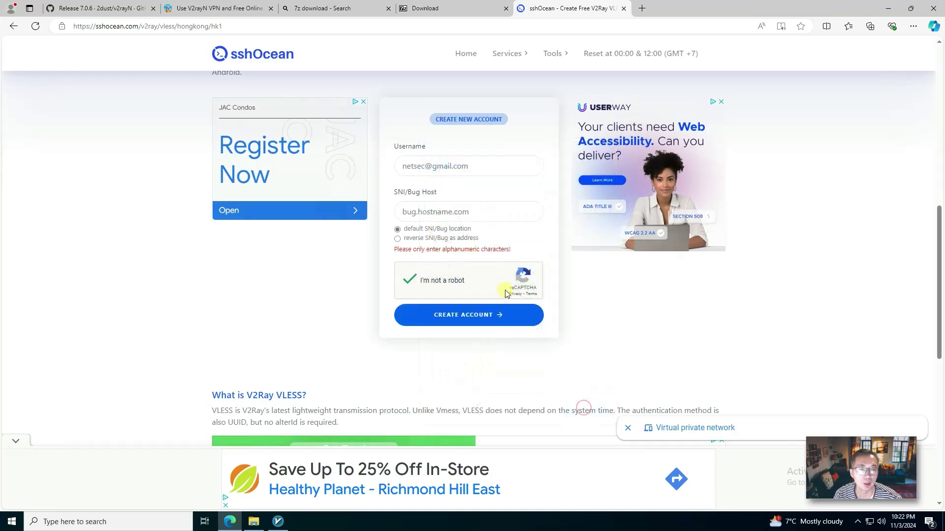
click(460, 316)
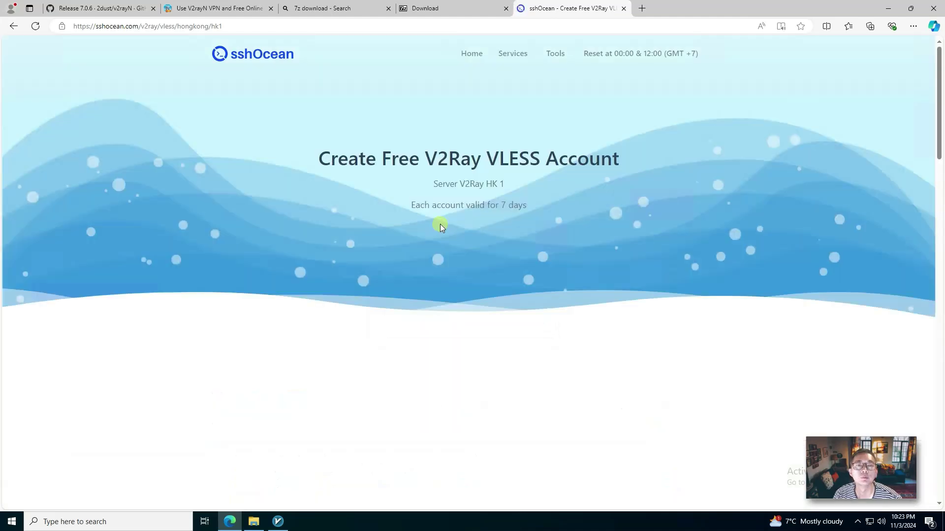
Step: Scroll to the VLESS HK 1 account's configurations and copy its gRPC config
scroll(440, 237, down, 4)
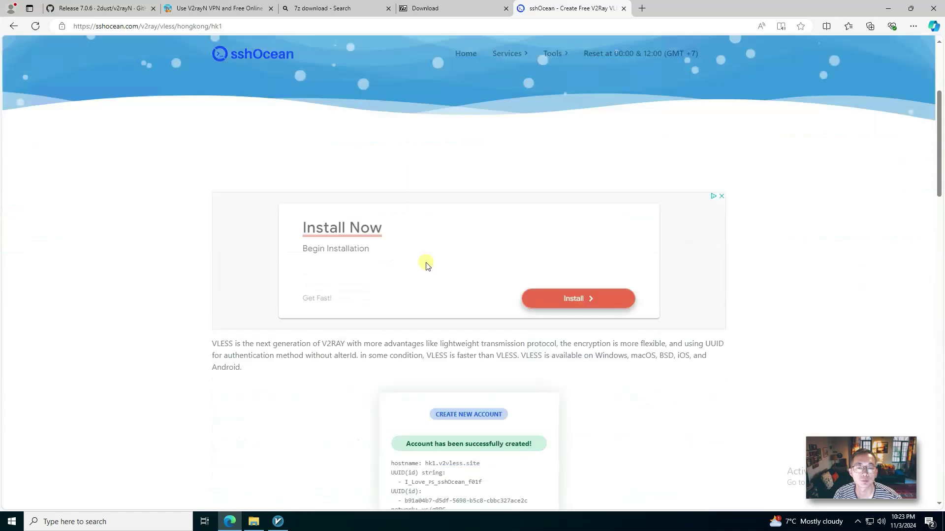
scroll(426, 265, down, 5)
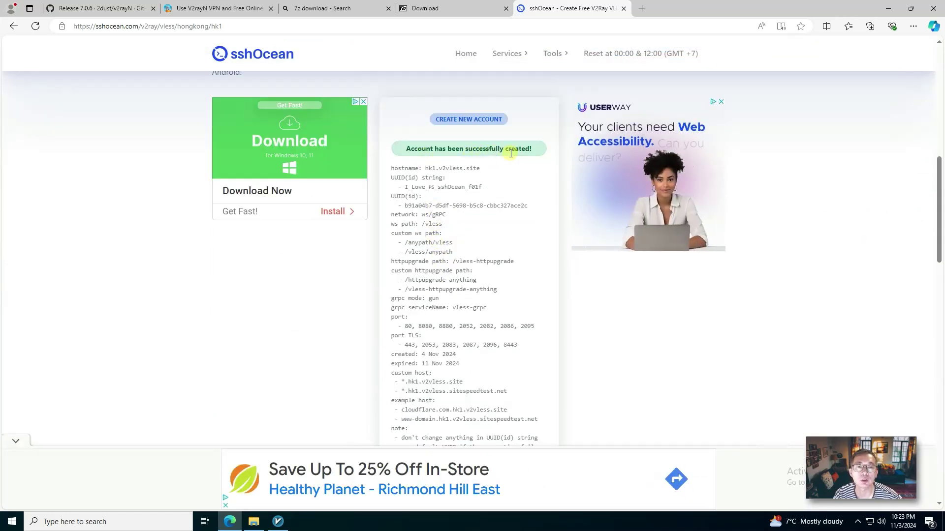
scroll(431, 197, down, 5)
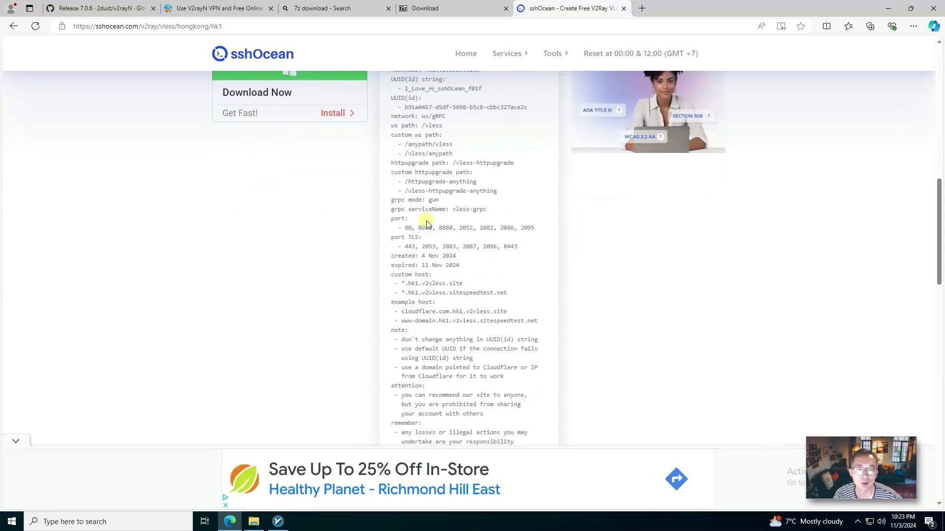
scroll(432, 281, down, 1)
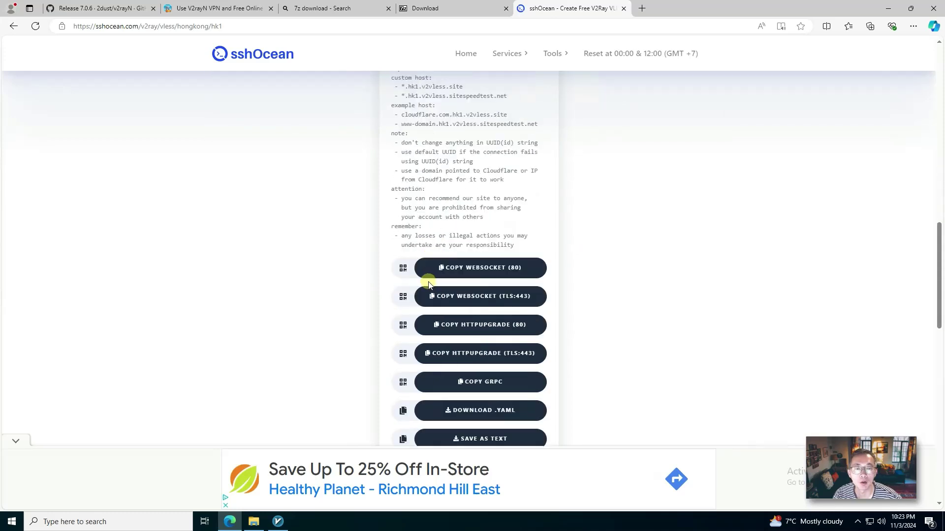
scroll(423, 285, down, 2)
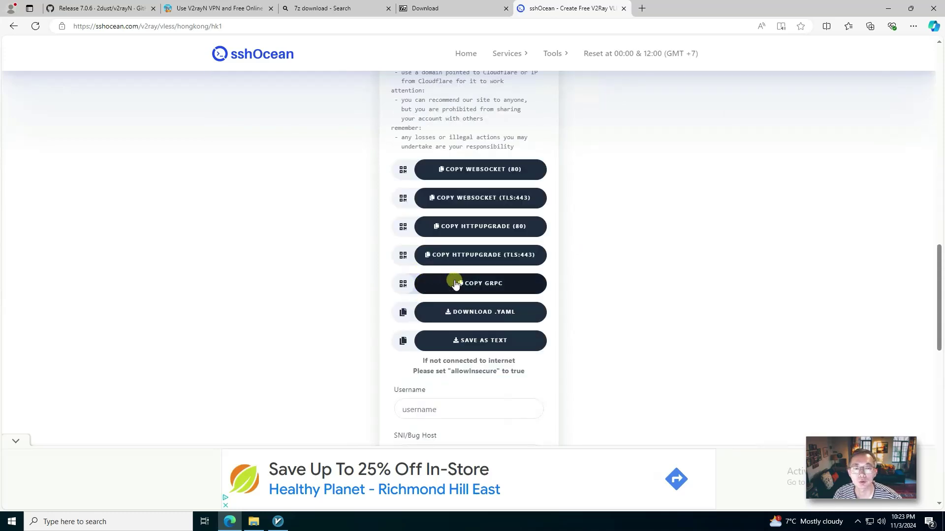
scroll(514, 288, up, 1)
click(498, 332)
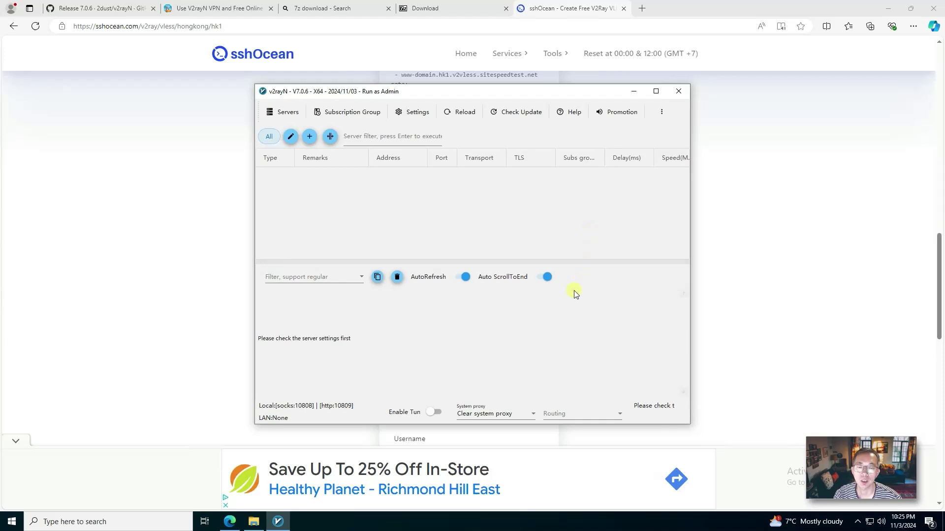
click(217, 310)
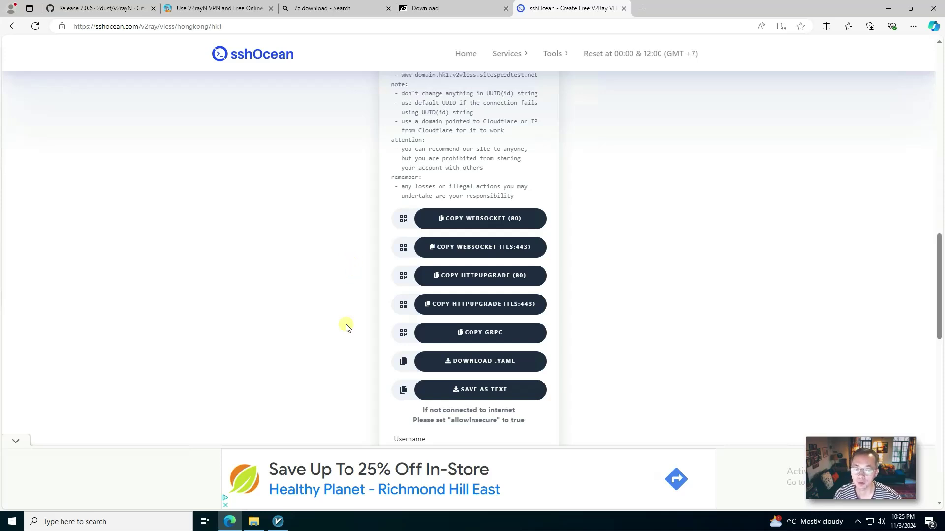
Step: Import the copied gRPC link into v2rayN as server hk1.v2vless.site, port 443, gRPC over TLS
click(529, 332)
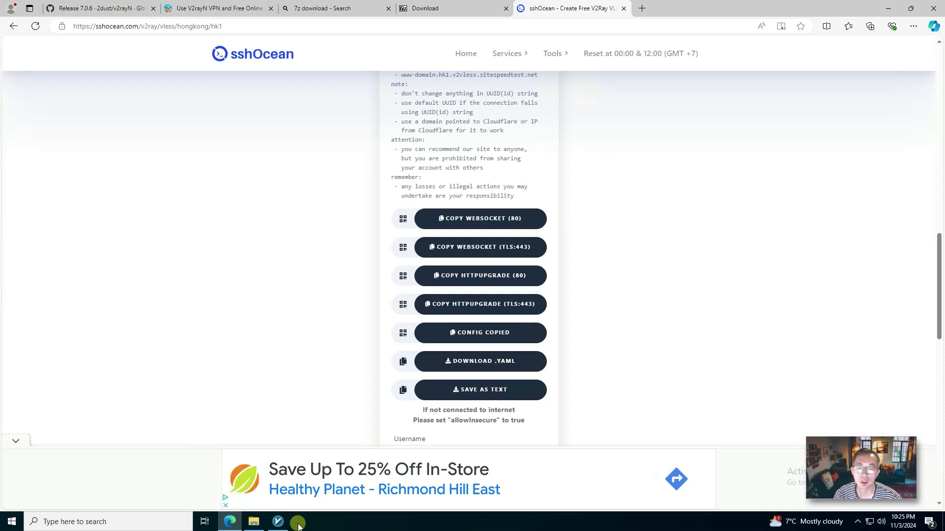
click(278, 521)
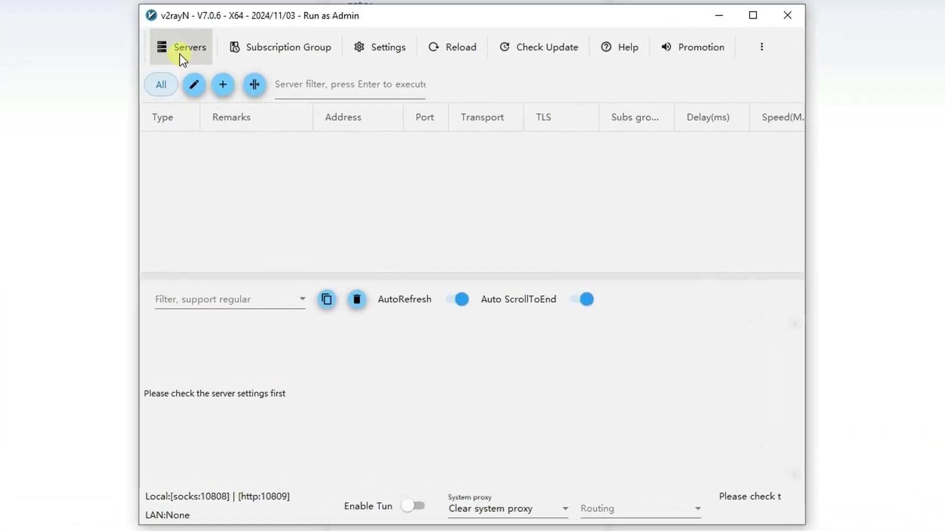
click(227, 82)
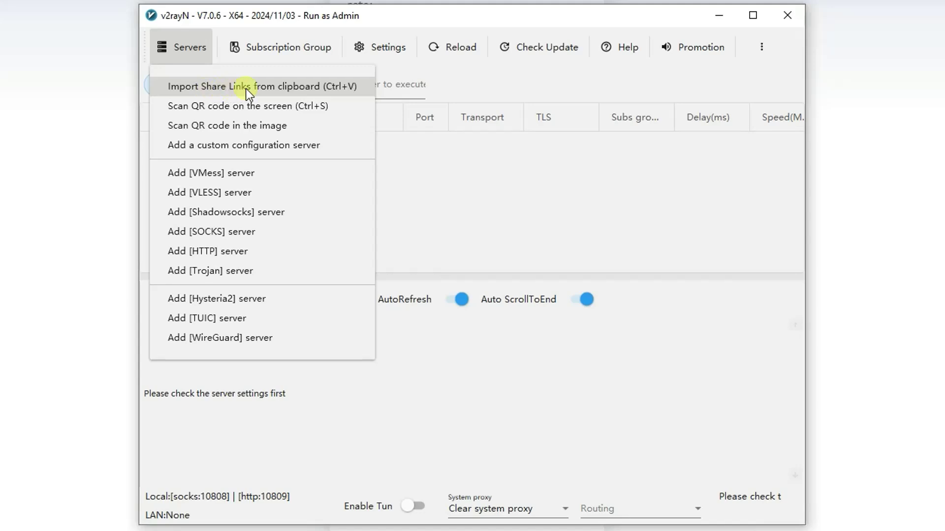
click(312, 89)
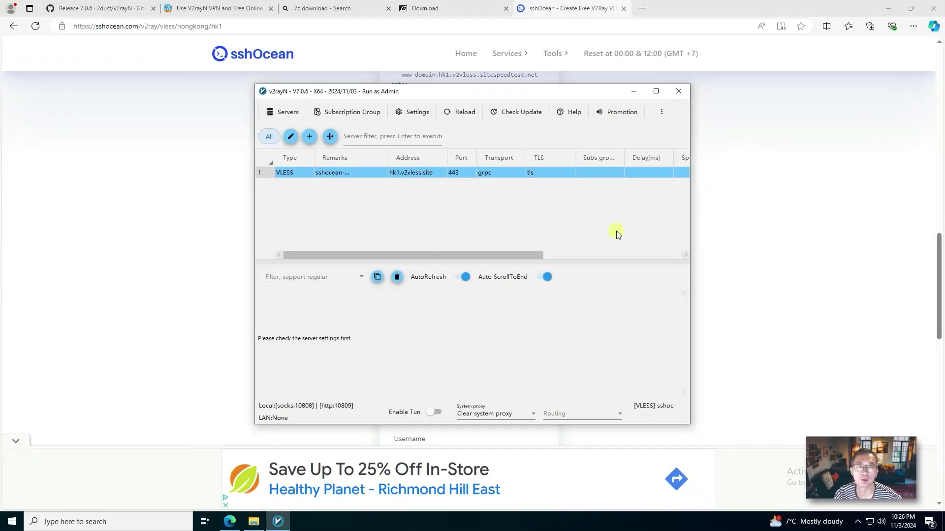
click(728, 232)
Step: Highlight the sshOcean note that each account is valid for 7 days
scroll(486, 221, up, 4)
scroll(486, 220, up, 10)
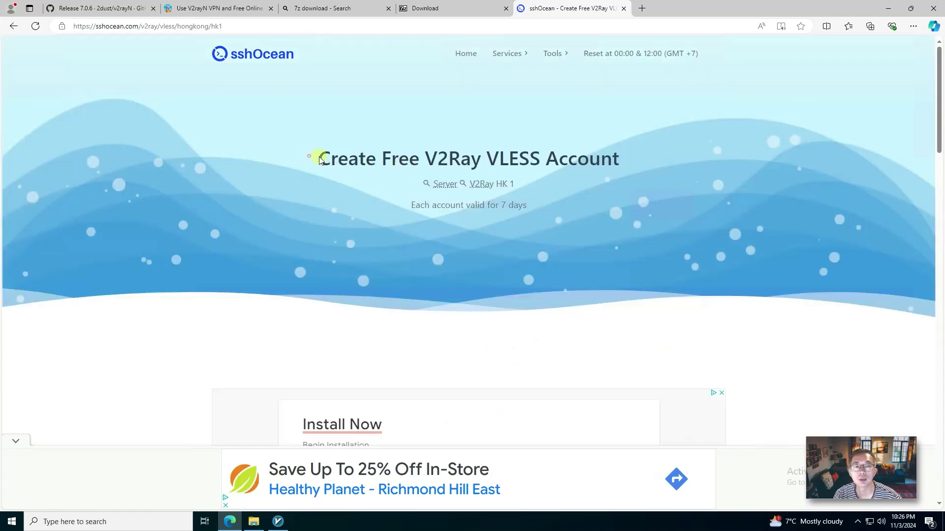
drag(319, 160, 626, 211)
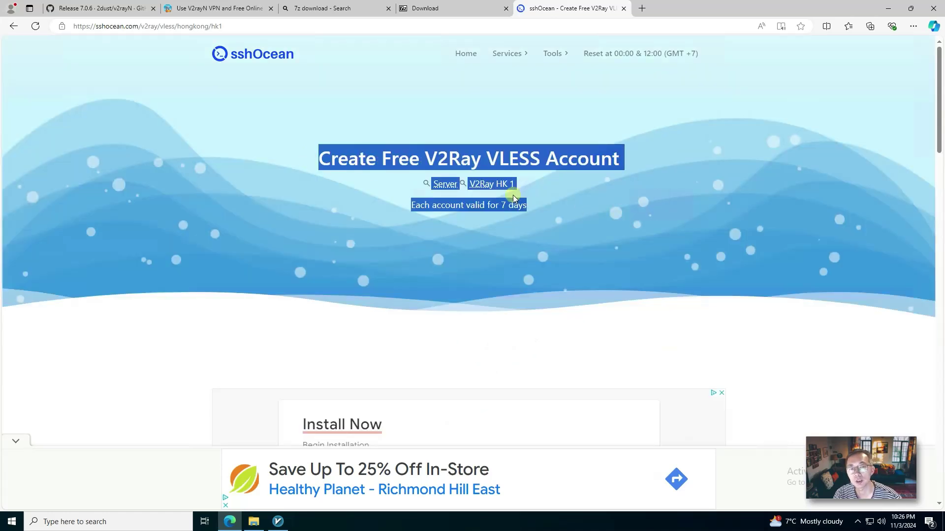
click(481, 210)
drag(461, 206, 545, 203)
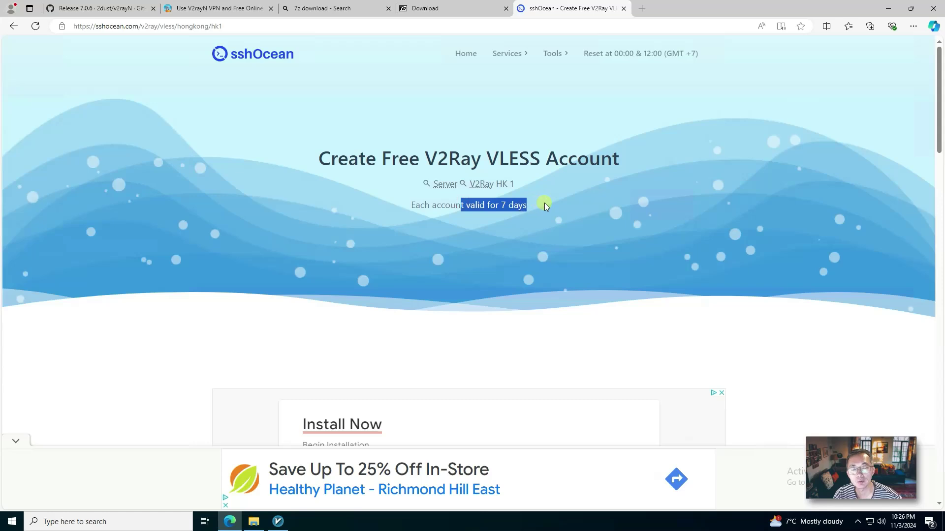
Step: Check v2rayN, then return to the browser and open a new tab
scroll(512, 211, down, 3)
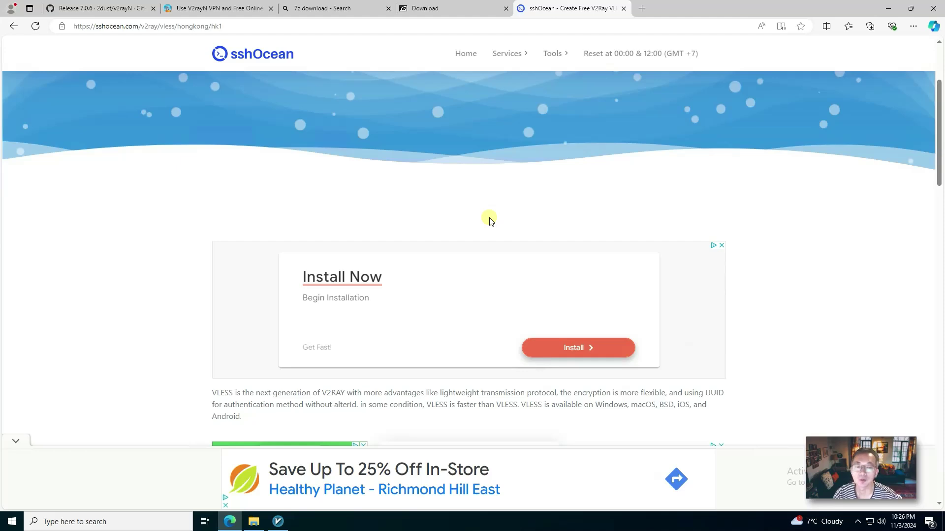
scroll(491, 246, down, 4)
click(278, 521)
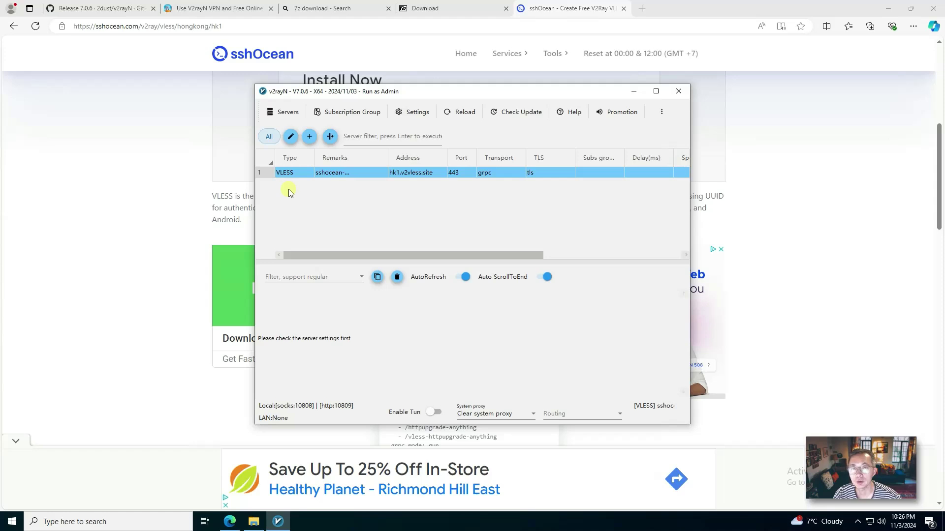
click(178, 181)
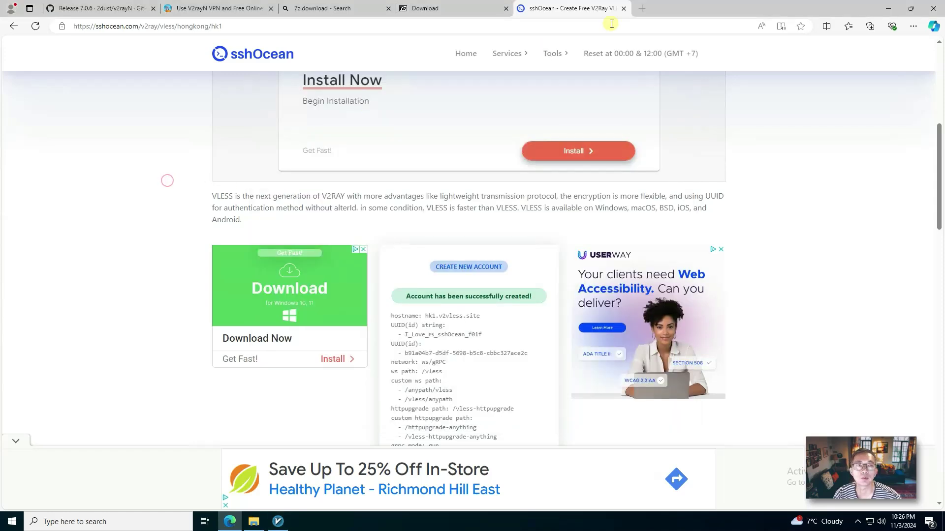
click(643, 9)
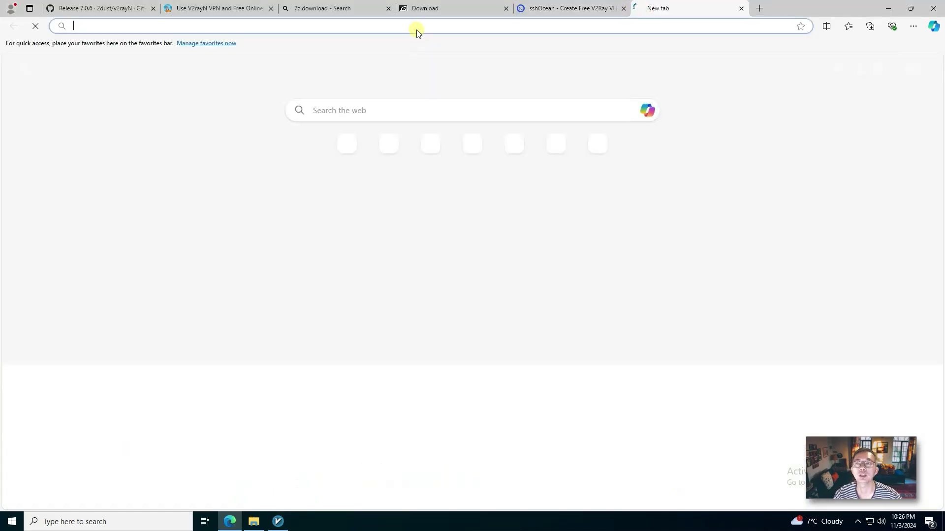
Step: Search for 'what is my ip address' and scroll through the Bing results
text(what is my ip address)
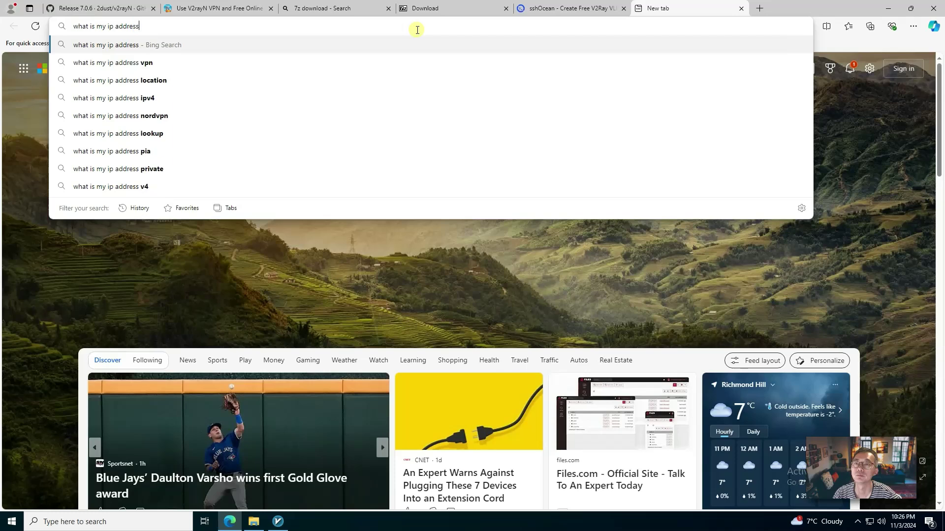
key(Return)
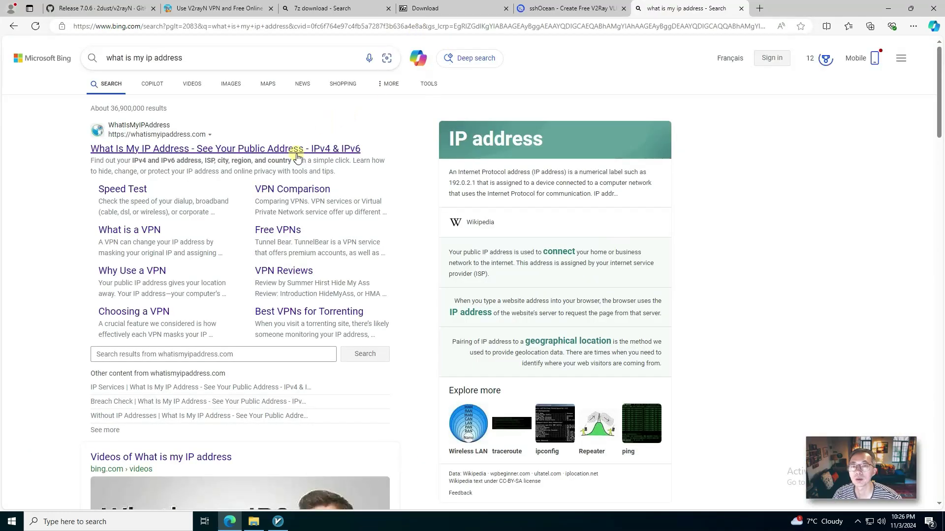
scroll(295, 167, down, 2)
scroll(411, 238, down, 10)
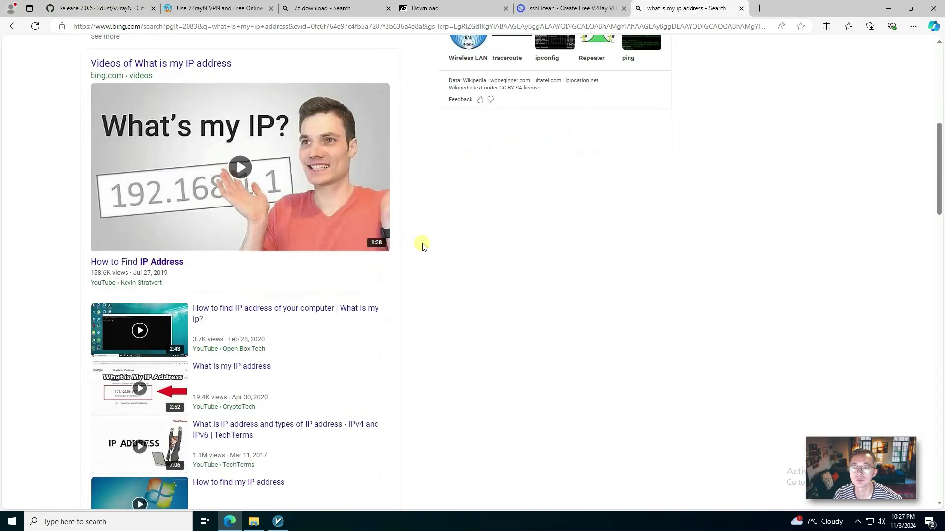
scroll(422, 244, down, 5)
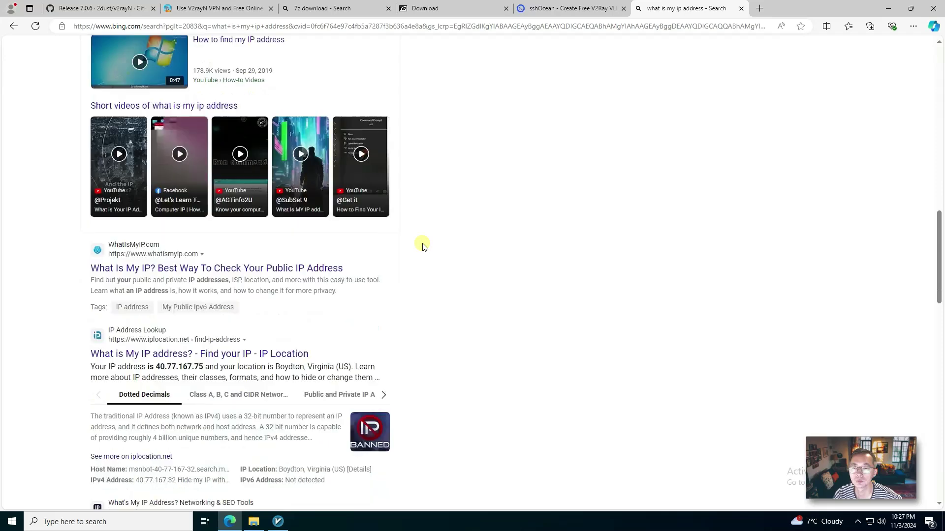
scroll(313, 253, down, 2)
scroll(284, 221, down, 1)
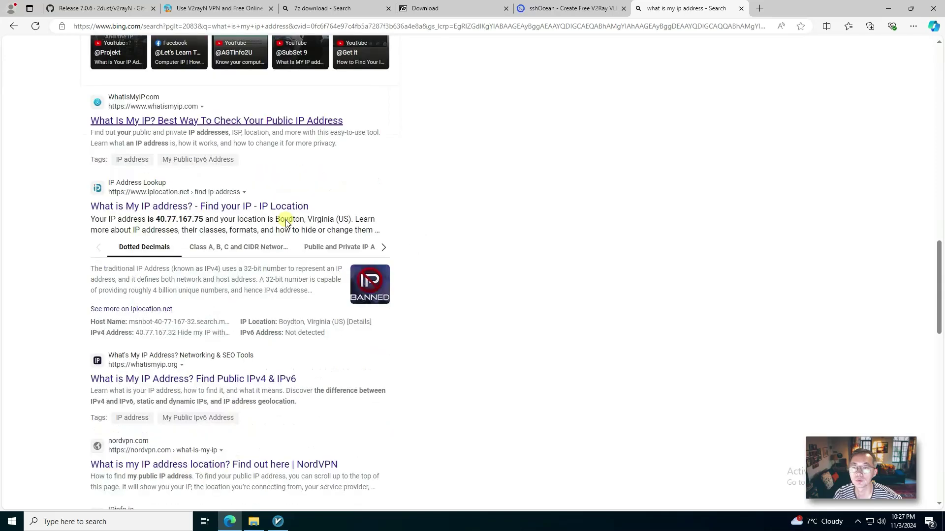
Step: Open the WhatIsMyIP.com and NordVPN IP-check results in new tabs and view each
right_click(262, 120)
click(284, 132)
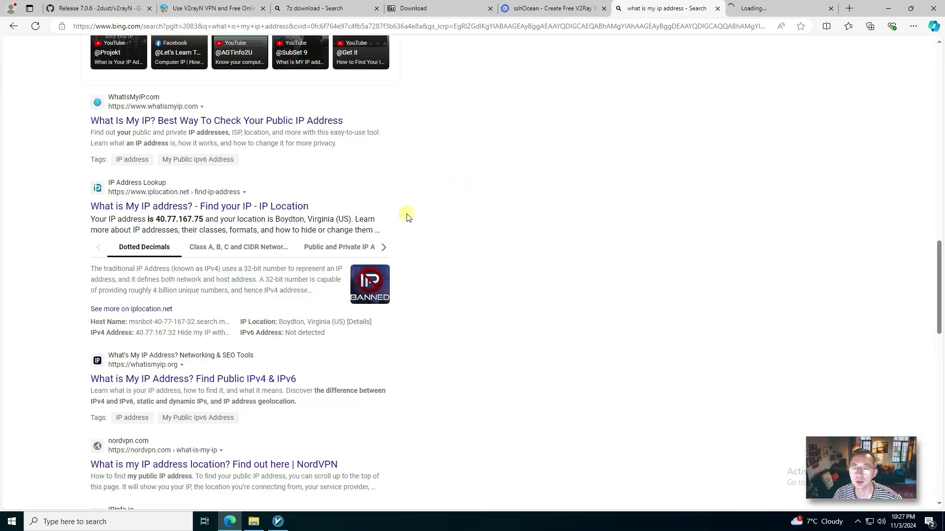
scroll(374, 251, down, 3)
right_click(276, 318)
click(316, 325)
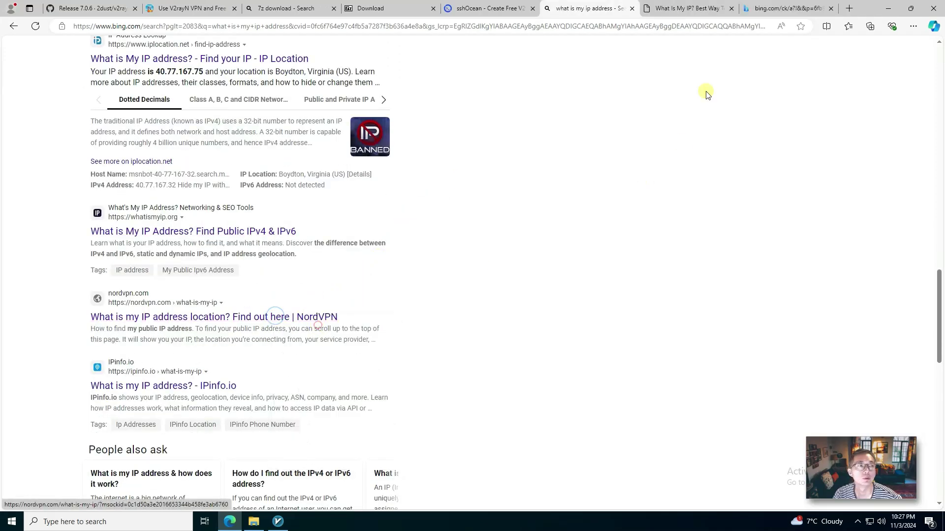
click(684, 8)
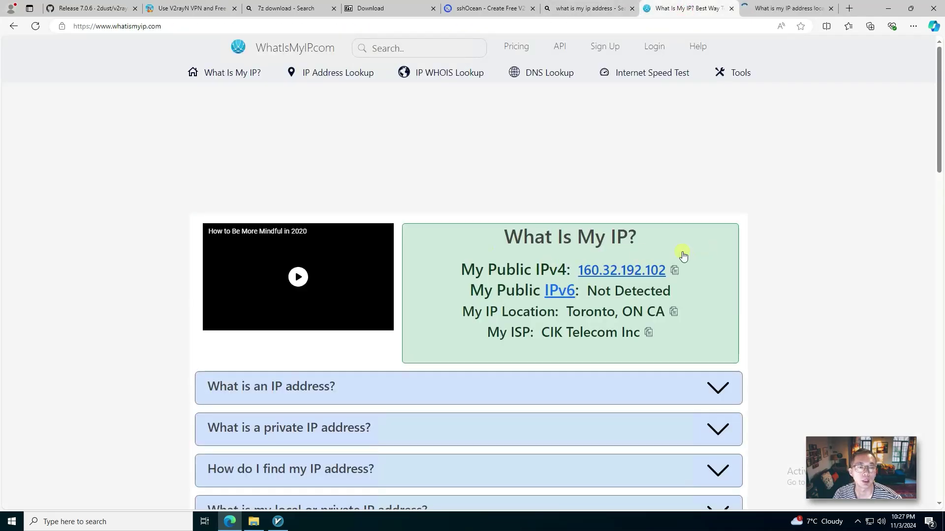
click(787, 9)
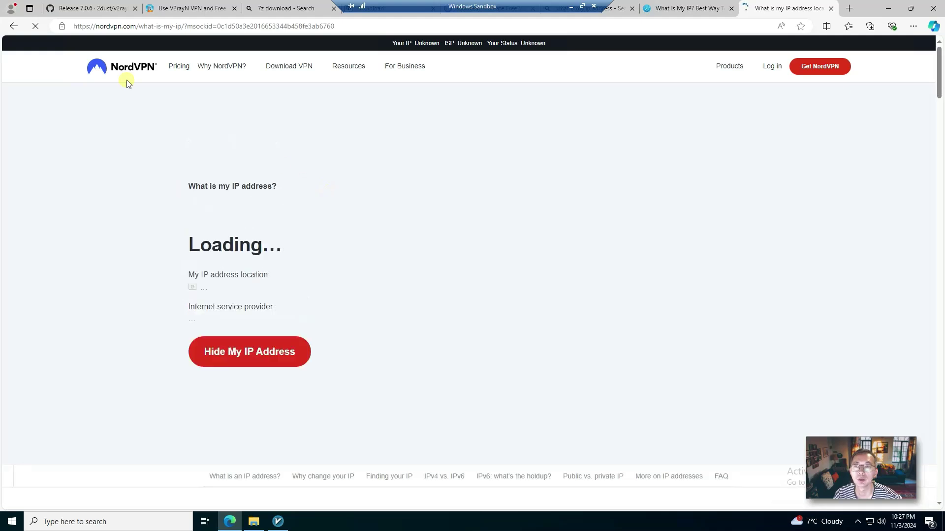
Step: Start the Hong Kong VLESS server in v2rayN with TUN mode on and Set system proxy chosen
click(278, 522)
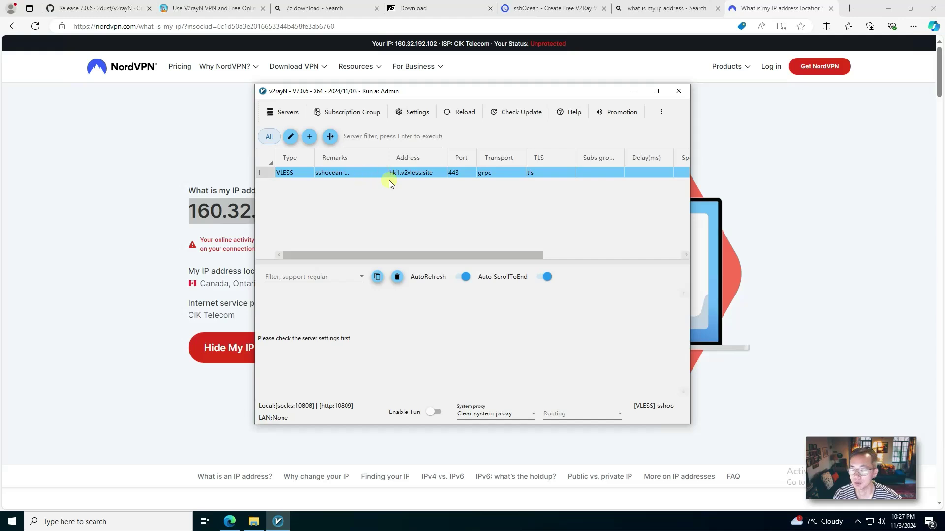
click(436, 413)
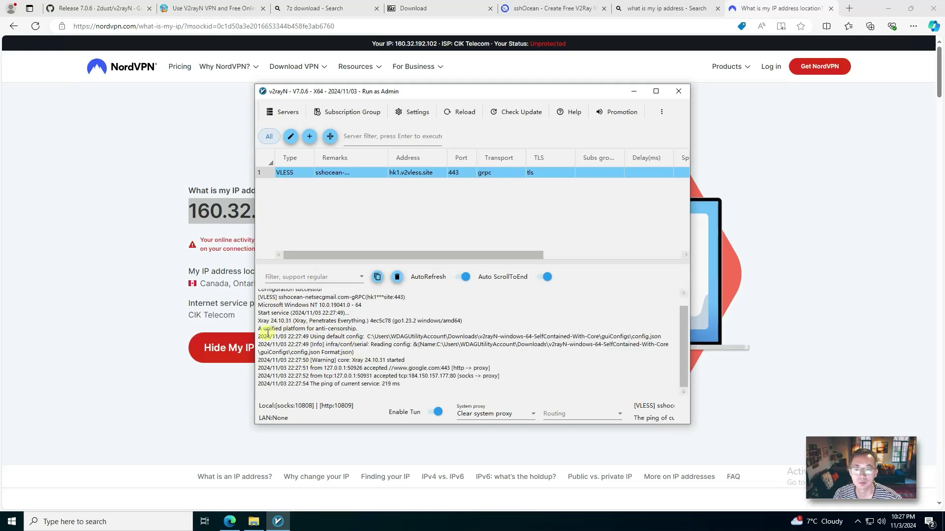
drag(261, 317, 378, 325)
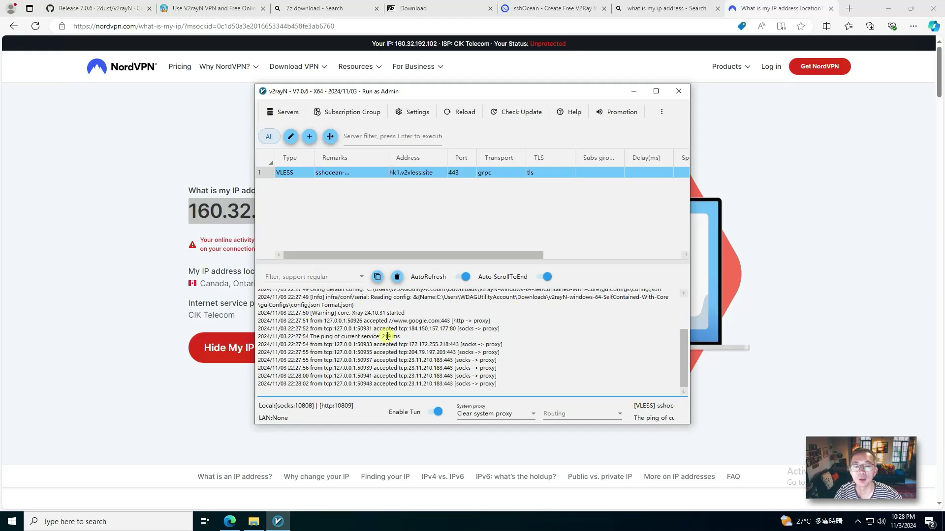
click(531, 415)
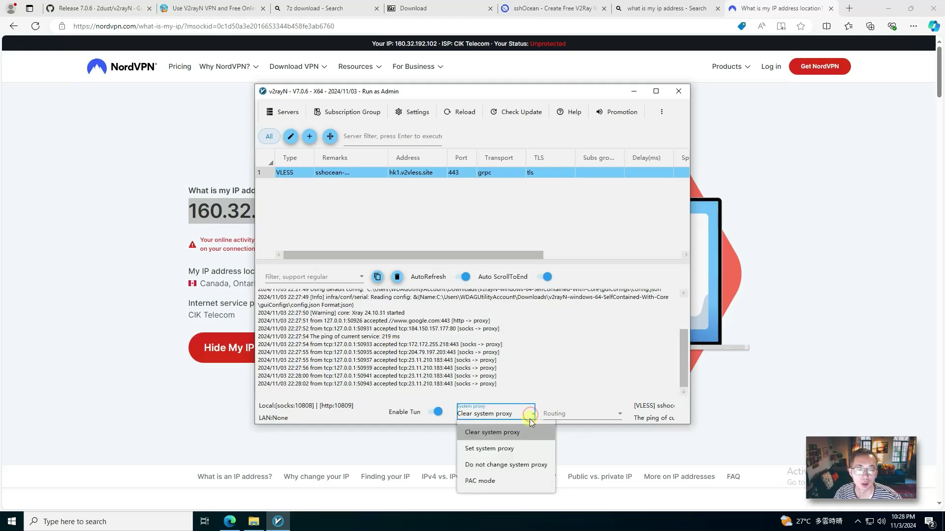
click(522, 449)
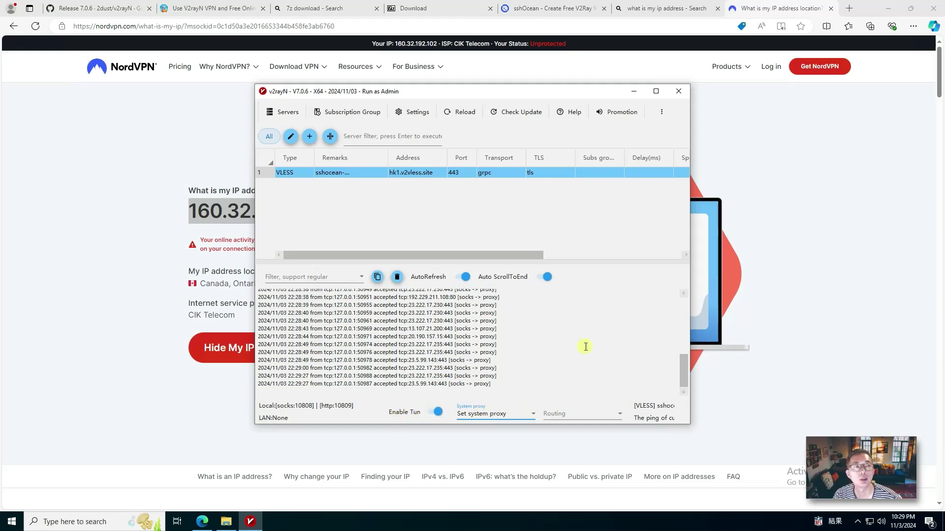
click(761, 9)
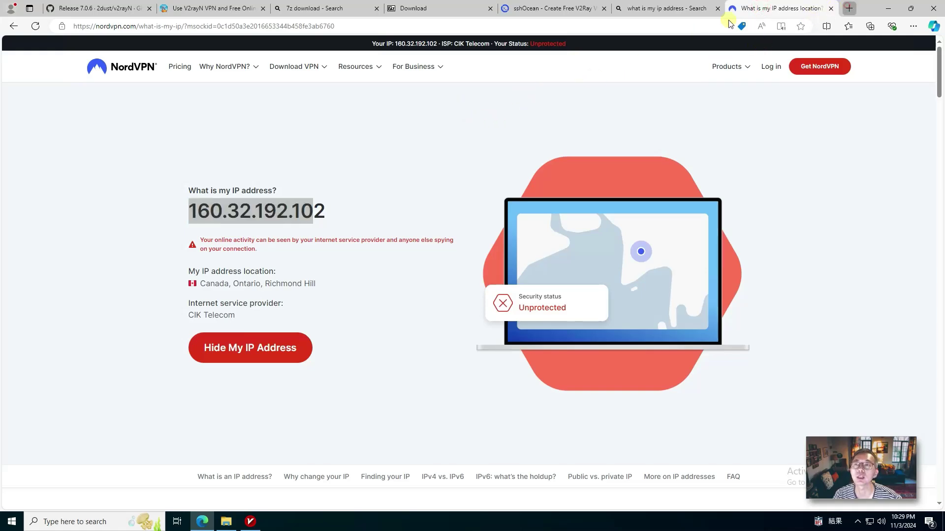
Step: Test browsing by loading google.ca with cookies accepted, then YouTube, and close that tab
click(849, 9)
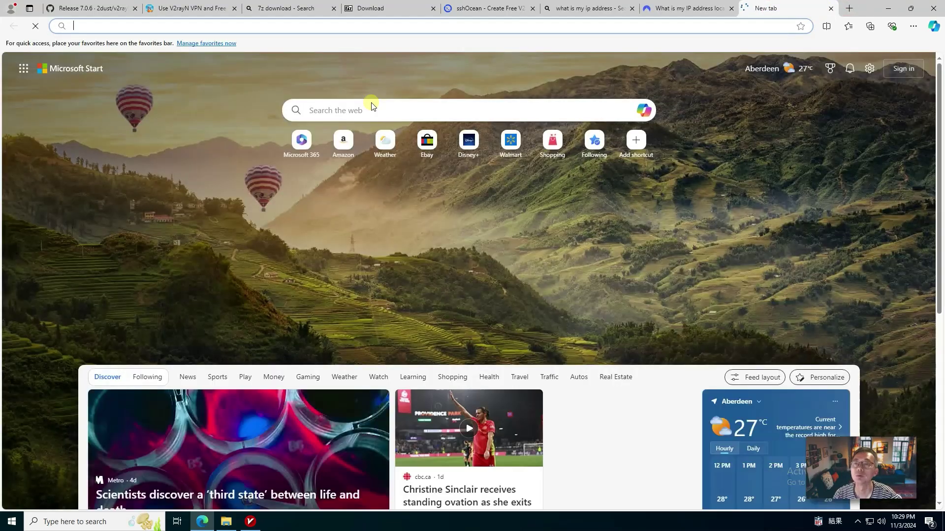
text(google.ca)
key(Return)
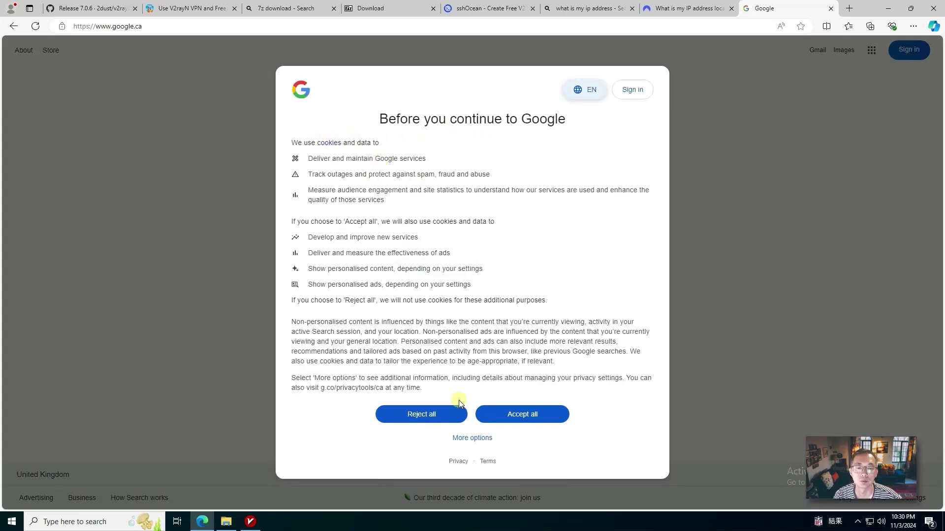
click(531, 419)
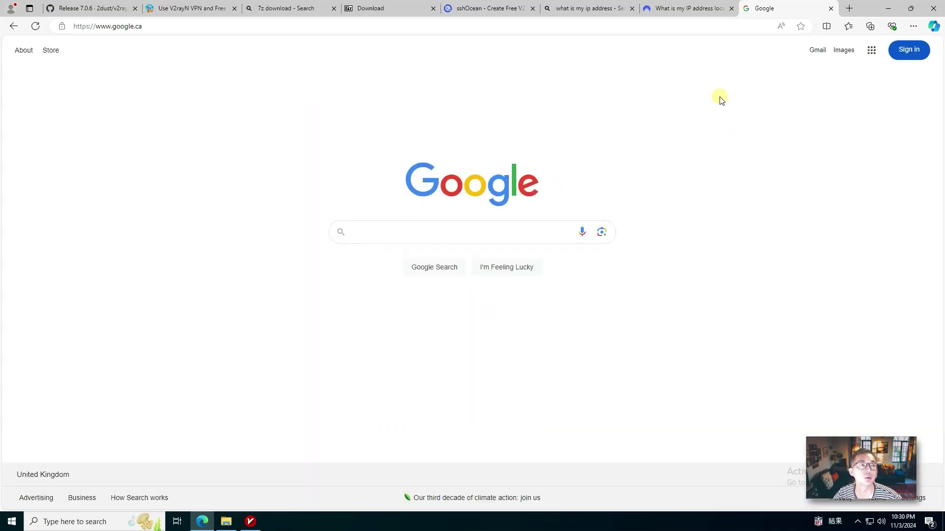
click(189, 28)
text(youtub)
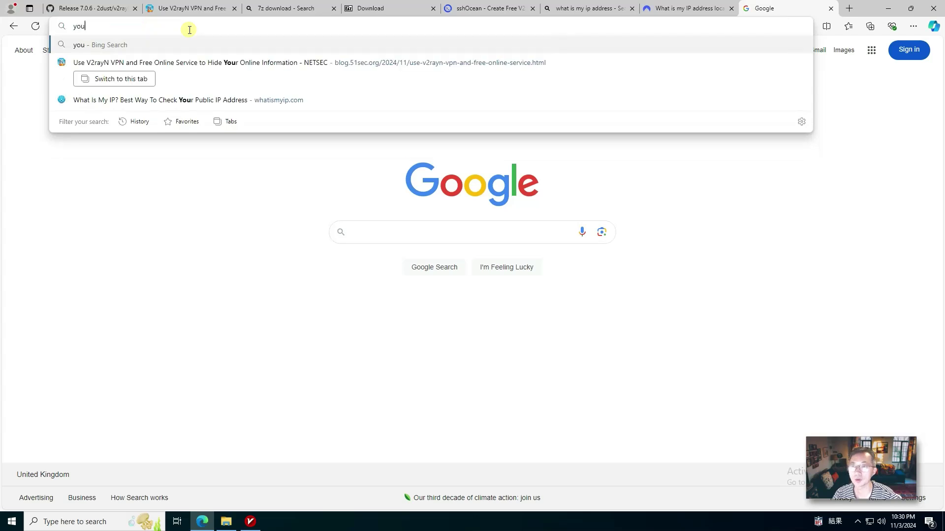
text(e.)
key(Return)
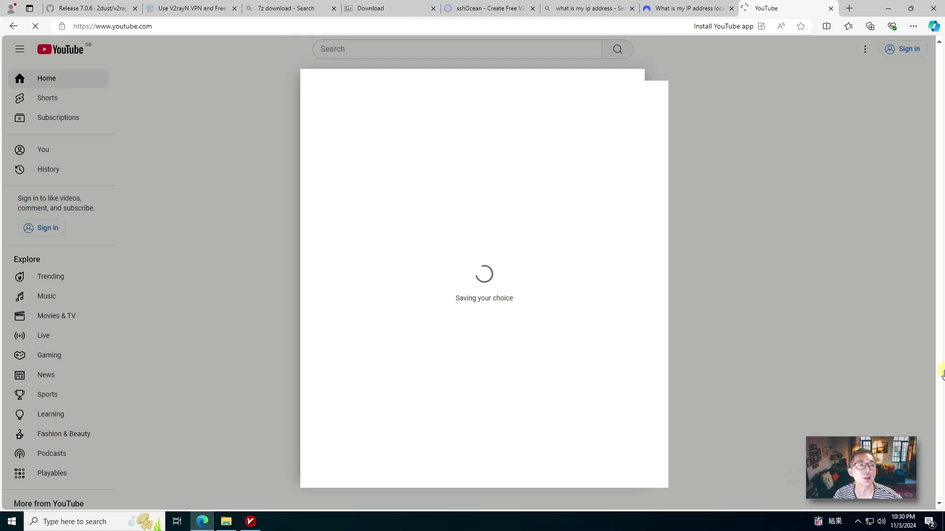
click(831, 9)
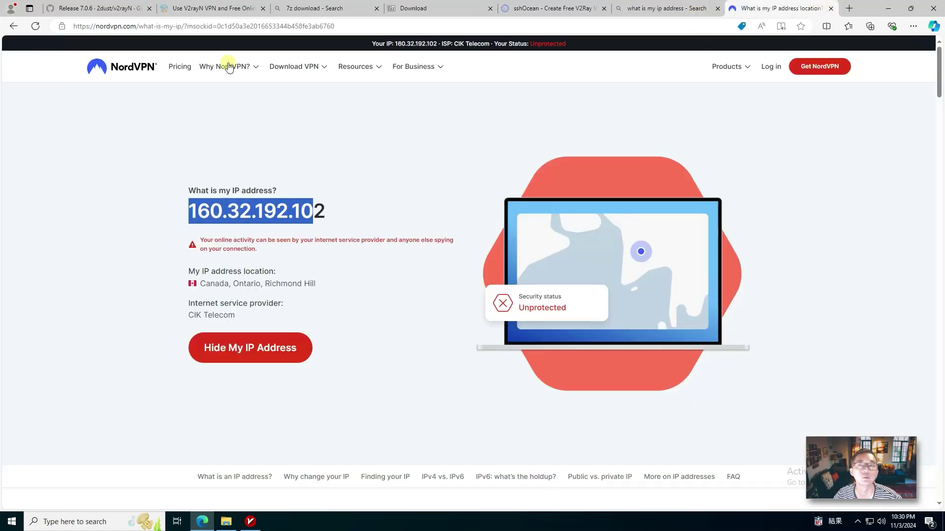
Step: Refresh NordVPN's check and highlight IP 185.74.222.245, China and Stark Industries Solutions
click(36, 26)
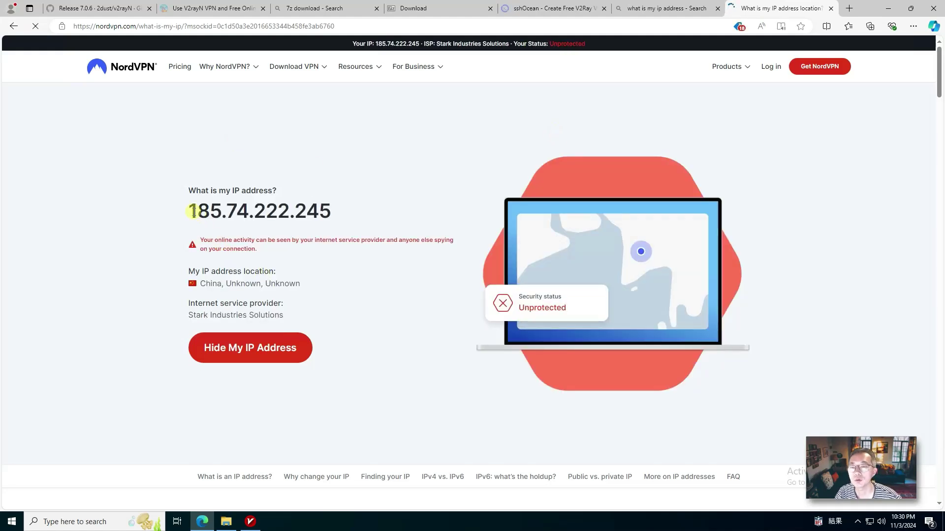
drag(191, 210, 342, 216)
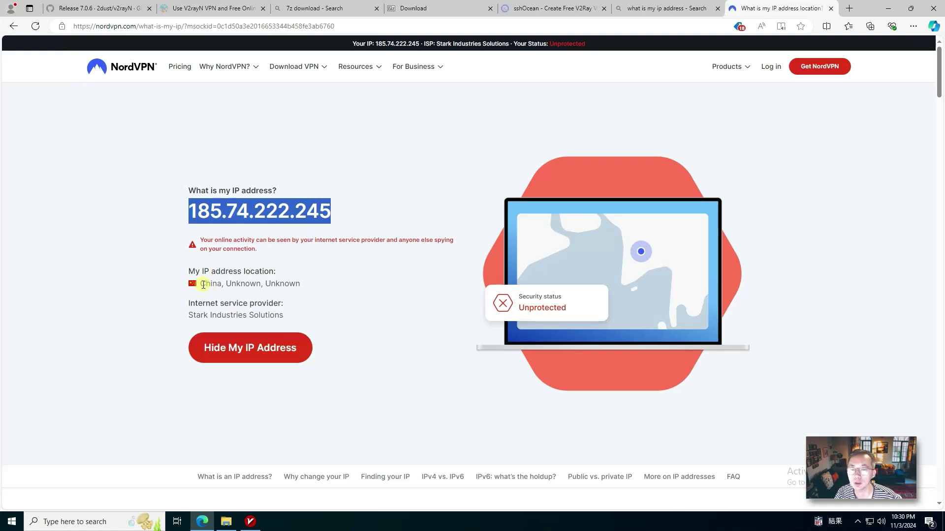
drag(203, 285, 234, 289)
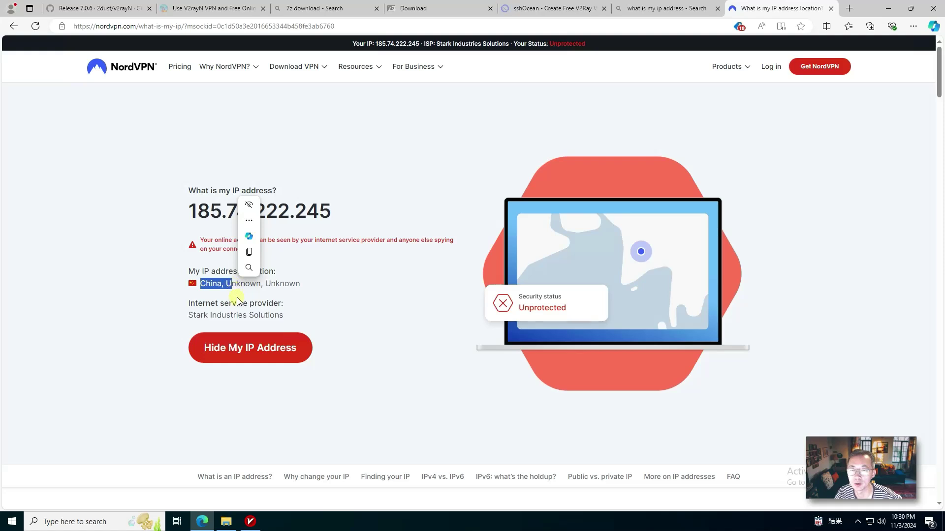
drag(296, 321, 186, 317)
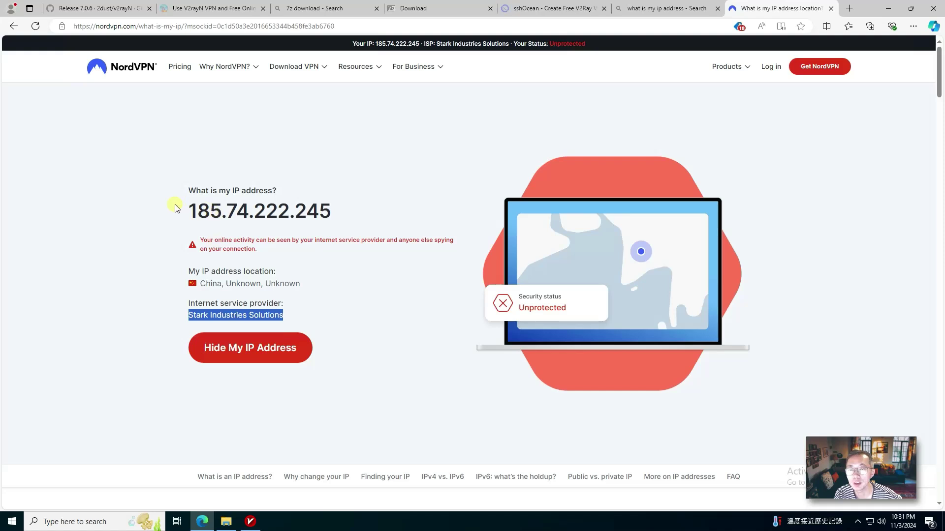
drag(175, 206, 343, 216)
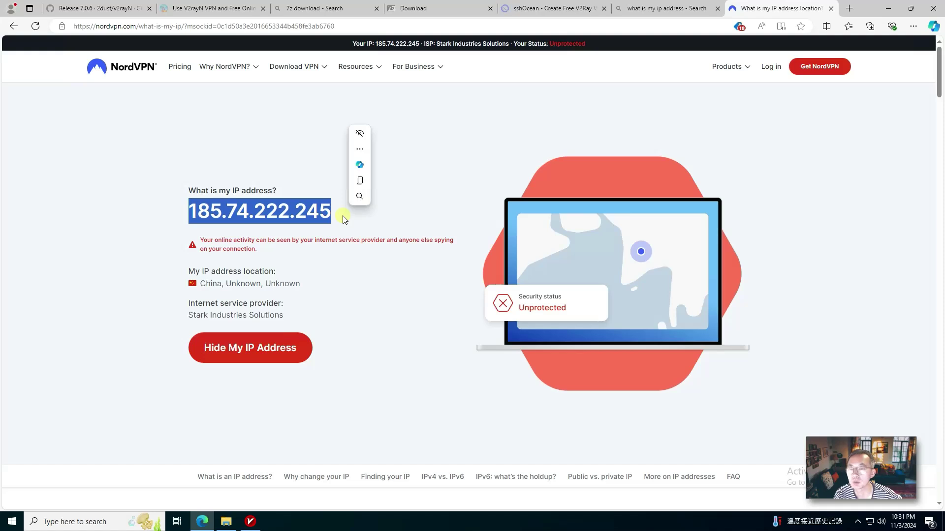
click(650, 14)
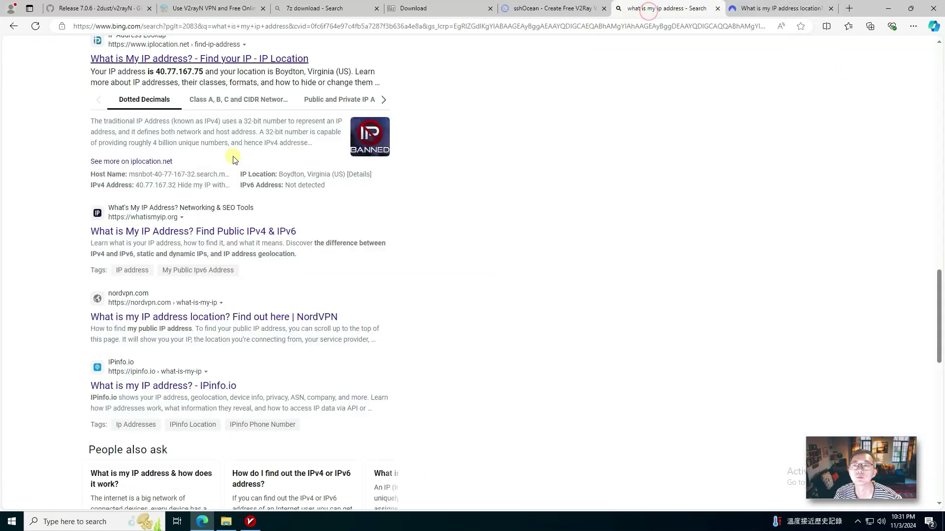
Step: Open whatismyip.org and highlight IPv4 185.74.222.245, Hong Kong, Kowloon, PQ-HOSTING and ASN details
click(181, 232)
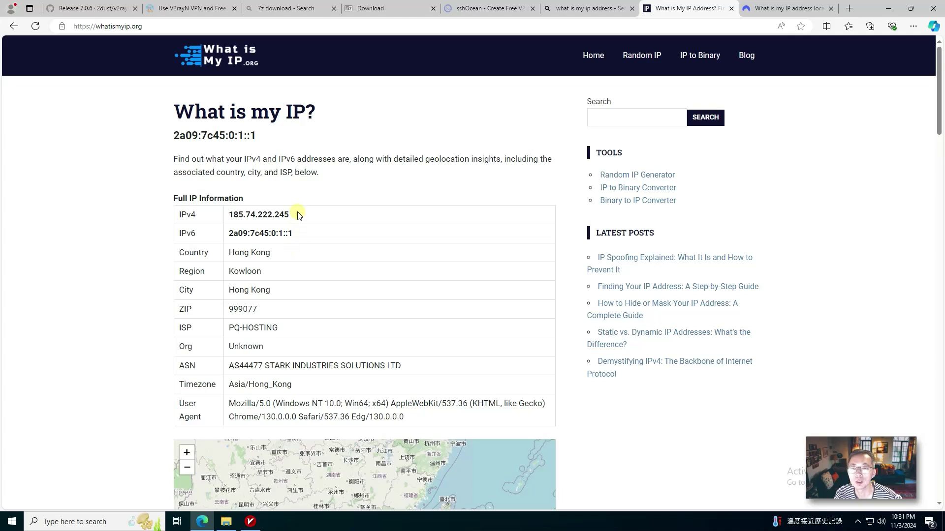
drag(297, 213, 230, 211)
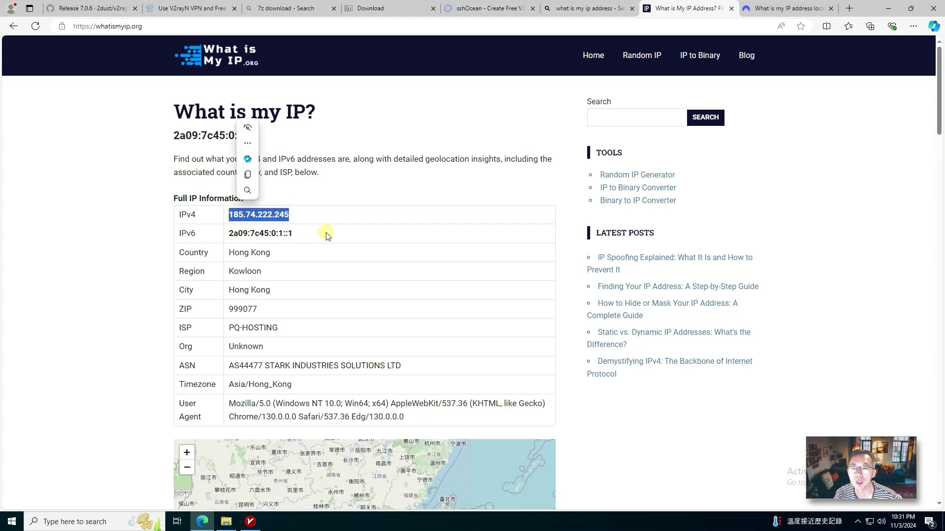
drag(326, 233, 235, 234)
drag(282, 255, 221, 253)
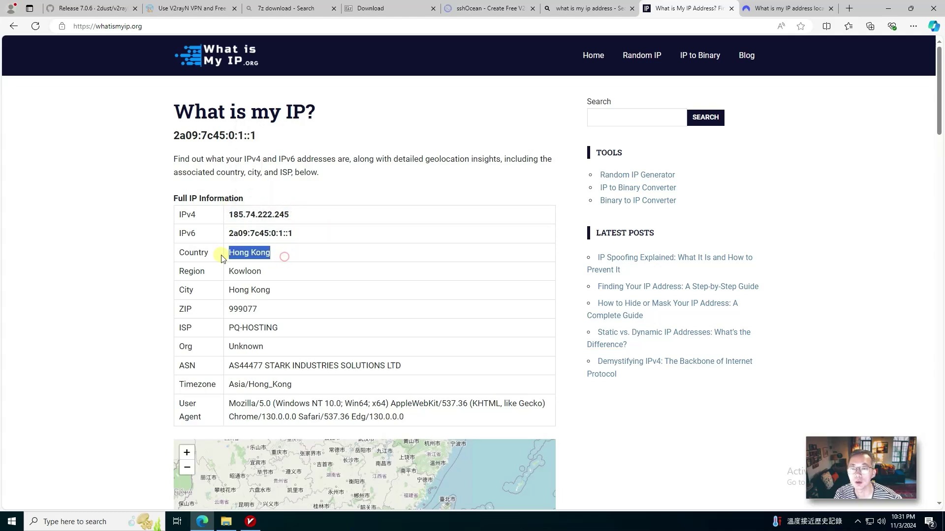
drag(283, 276, 219, 277)
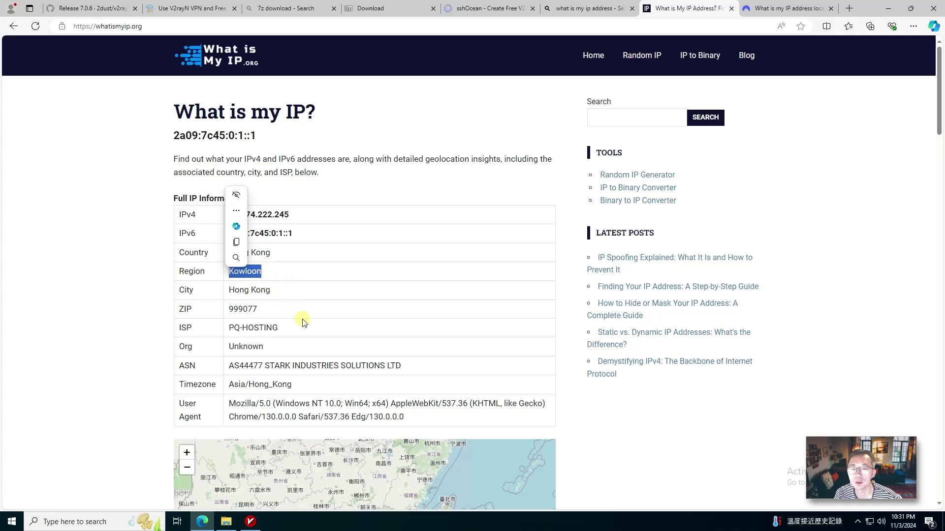
drag(289, 323, 228, 325)
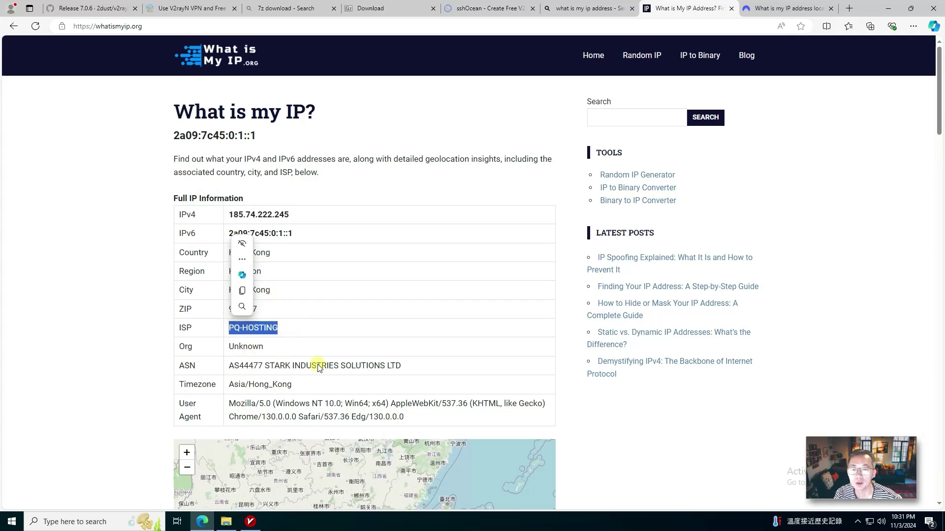
click(357, 370)
drag(356, 370, 233, 367)
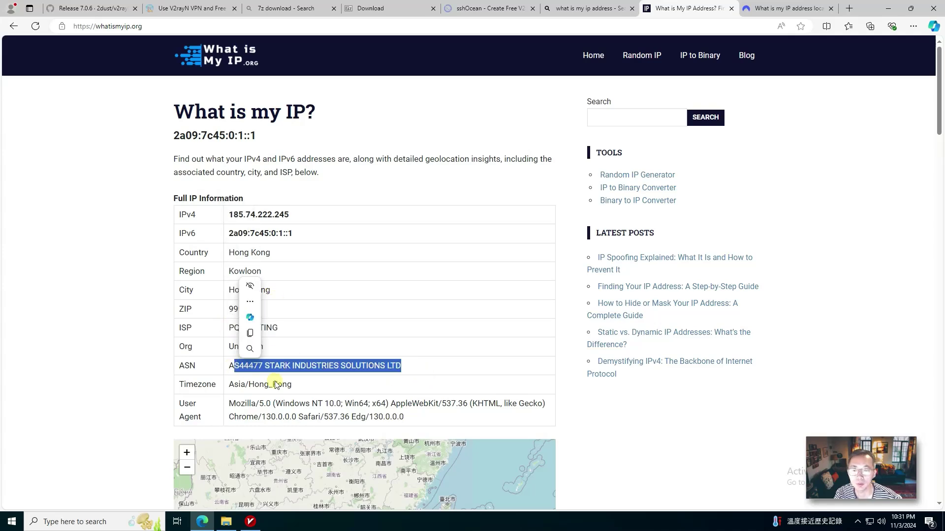
scroll(568, 402, down, 2)
scroll(568, 402, down, 2)
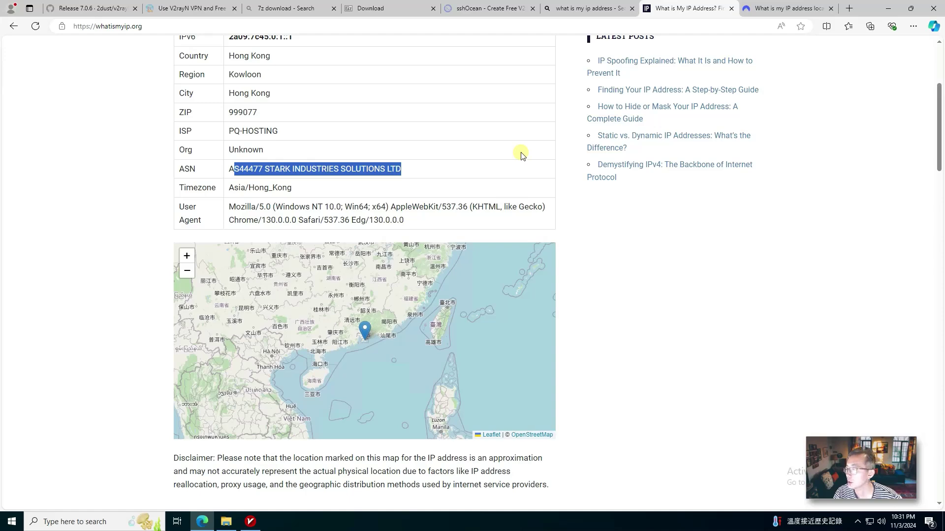
click(97, 10)
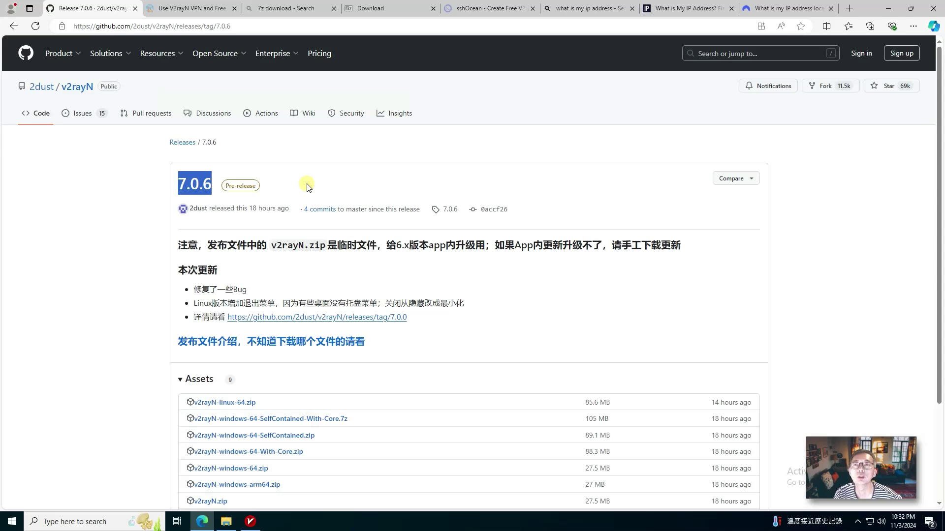
click(485, 8)
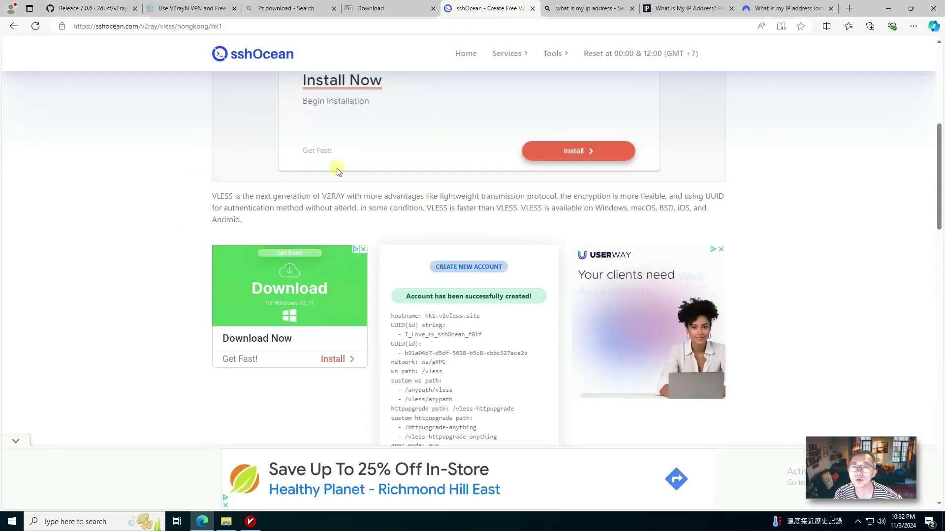